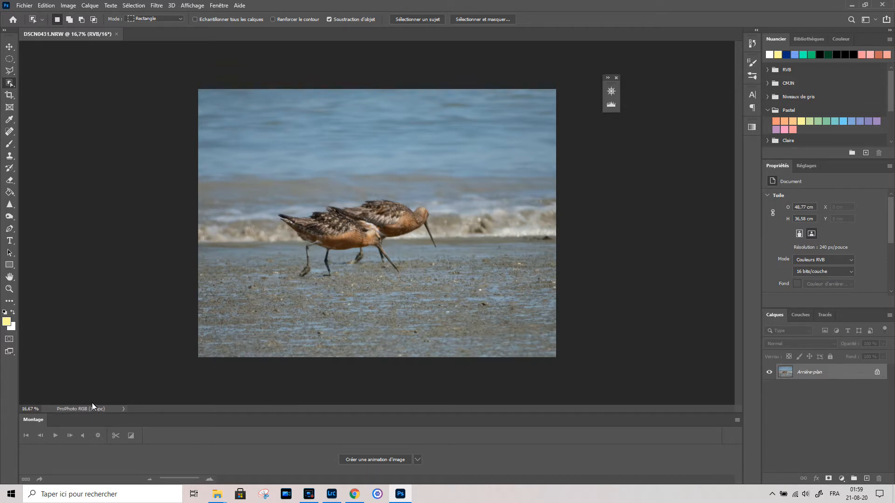
# - Choose the document profile as the status information for DSCN0431.NRW and close the document
pyautogui.click(123, 410)
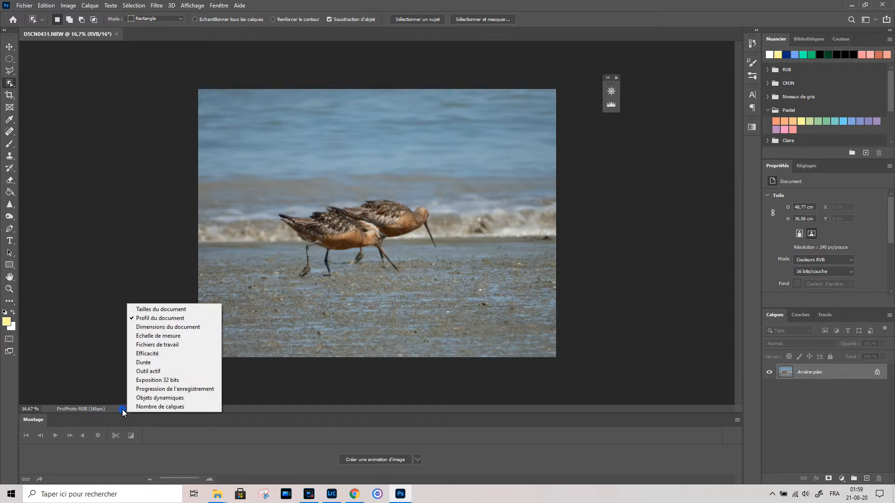
pyautogui.click(157, 319)
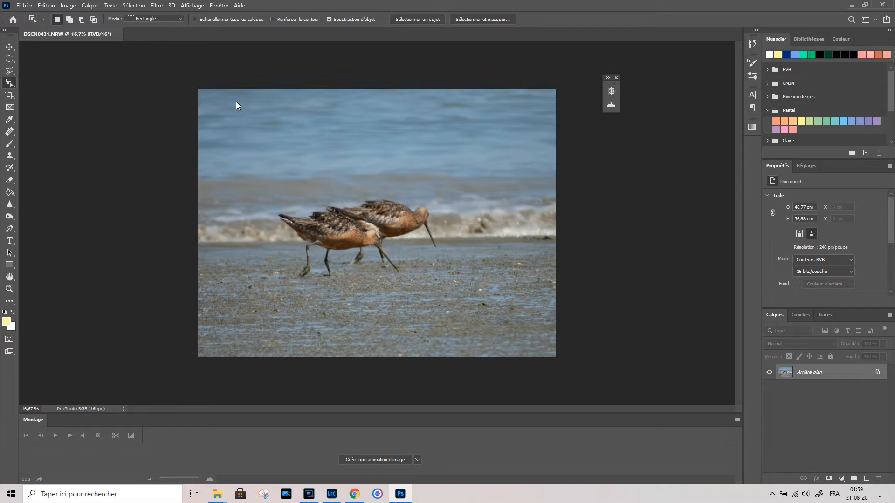
pyautogui.click(118, 34)
pyautogui.click(454, 183)
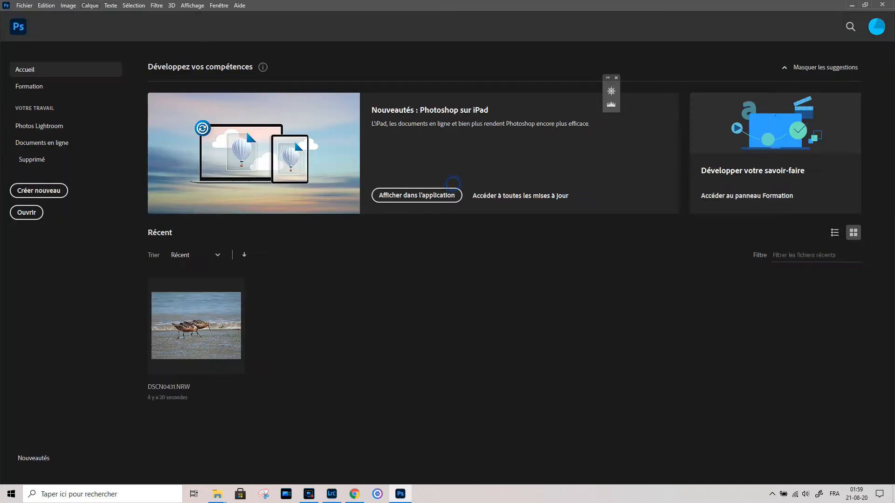
# - Enable the choice on opening for profile mismatches in the colour settings
pyautogui.click(46, 5)
pyautogui.click(85, 329)
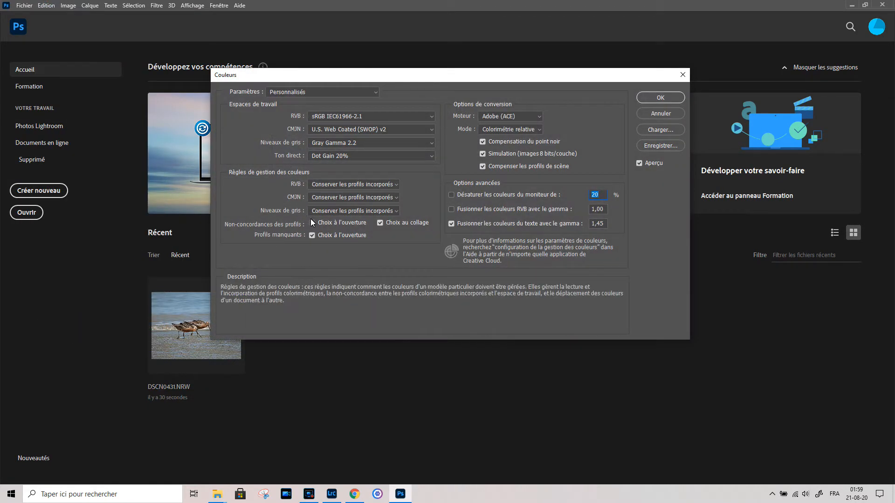
pyautogui.click(312, 223)
pyautogui.click(661, 98)
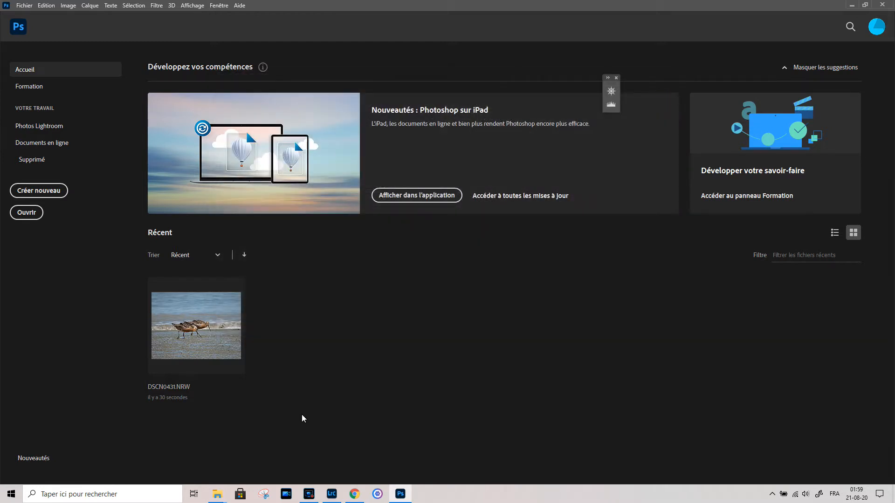
# - Switch to Lightroom and send photo DSCN0431.NRW to Adobe Photoshop 2020 for editing, keeping its embedded ProPhoto RGB profile
pyautogui.click(332, 494)
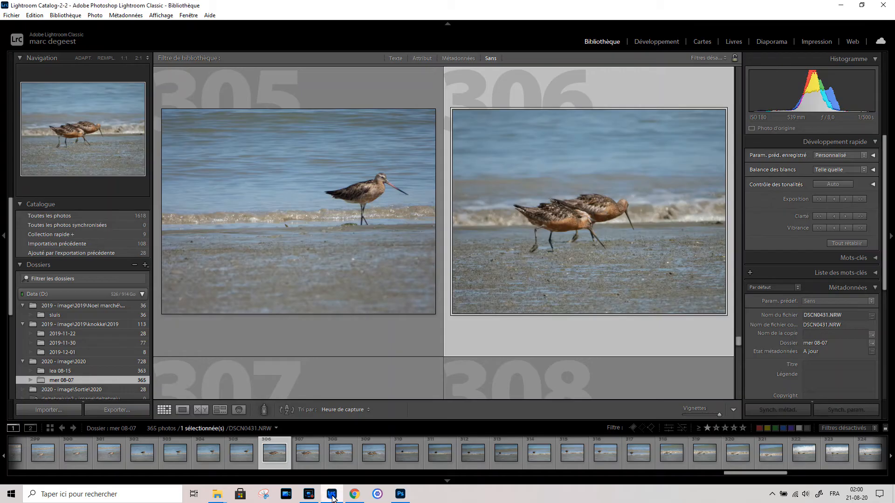
pyautogui.rightClick(535, 247)
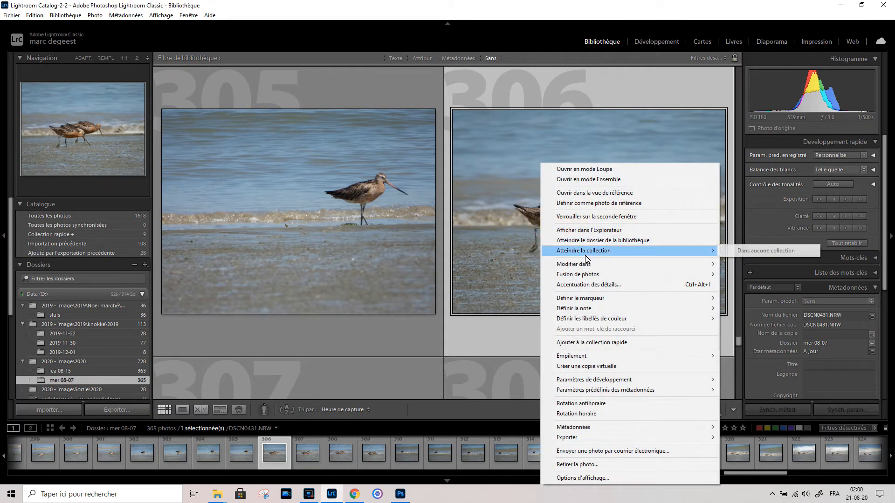
pyautogui.moveTo(589, 267)
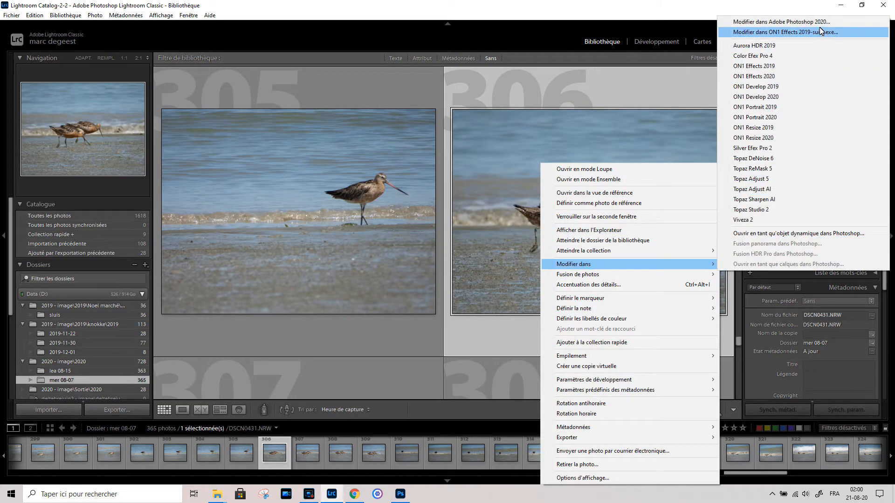
pyautogui.click(819, 25)
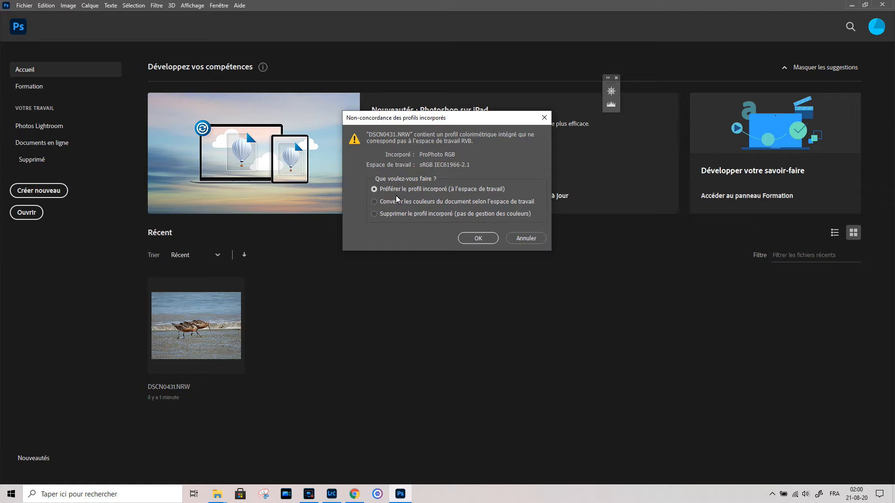
pyautogui.click(482, 239)
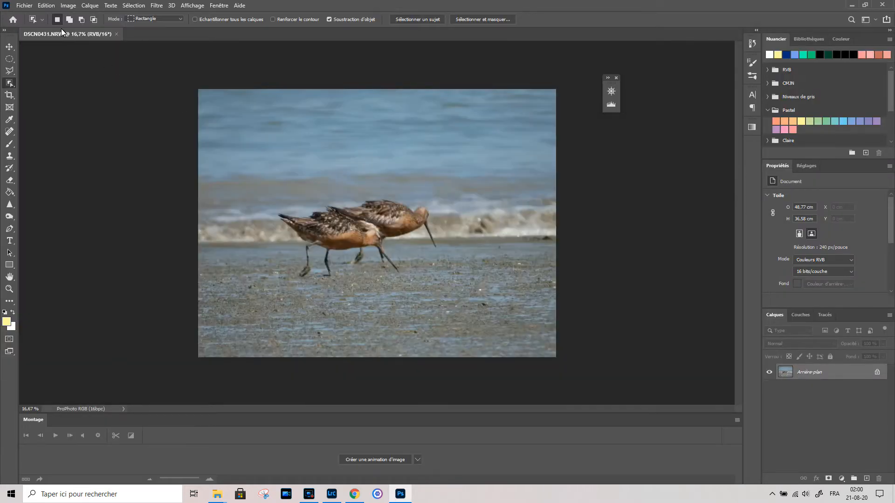
# - Turn off the choice on opening for profile mismatches in the colour settings
pyautogui.click(42, 5)
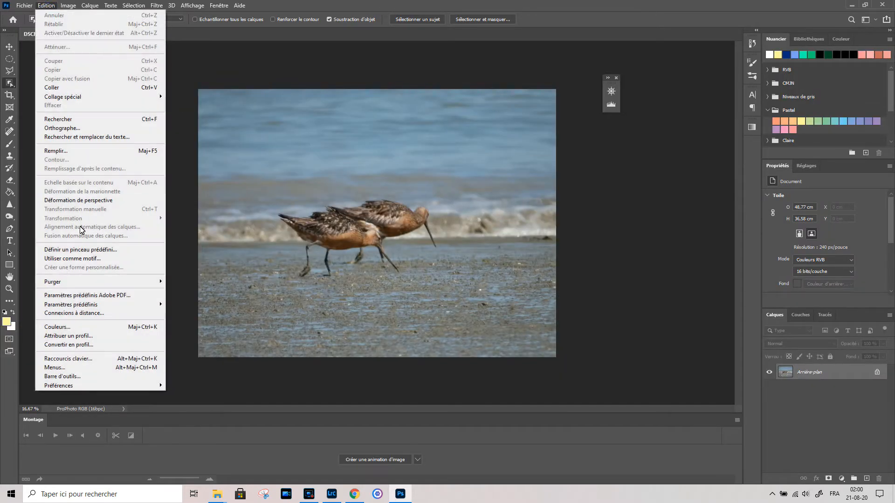
pyautogui.click(82, 327)
pyautogui.click(331, 222)
pyautogui.click(660, 97)
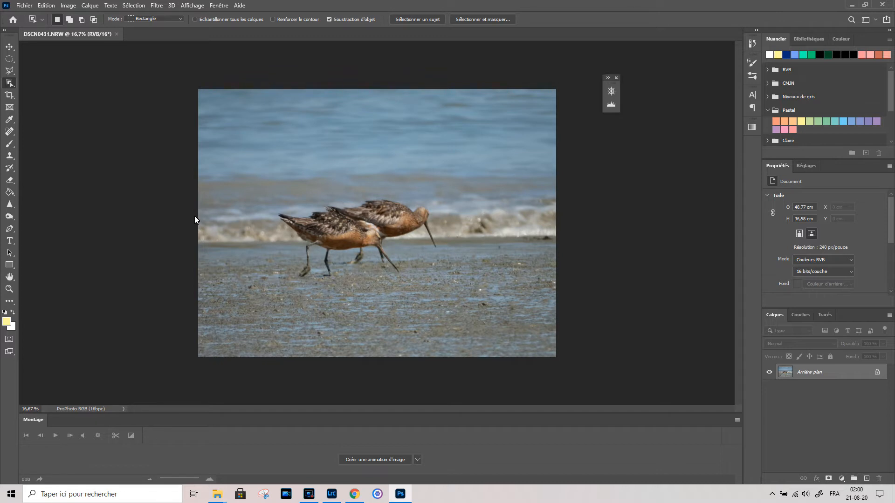
# - Set up an Export As of DSCN0431.NRW in JPG format with conversion to sRGB turned off
pyautogui.click(27, 6)
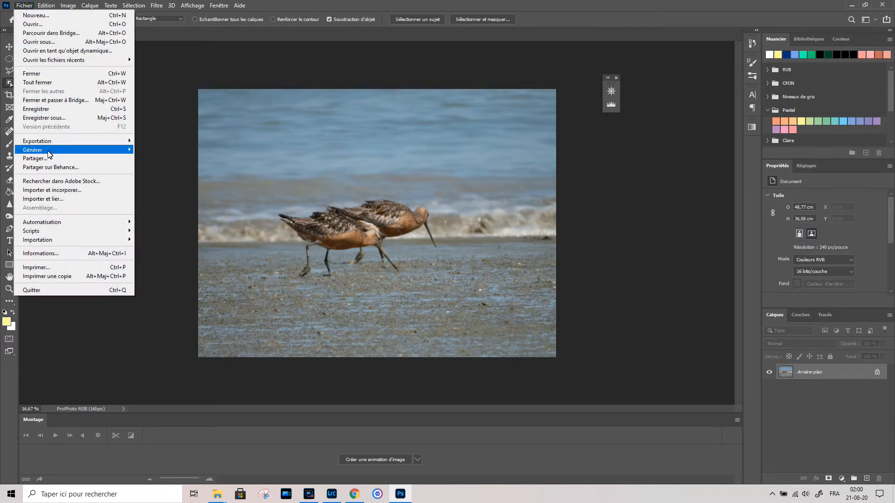
pyautogui.moveTo(63, 145)
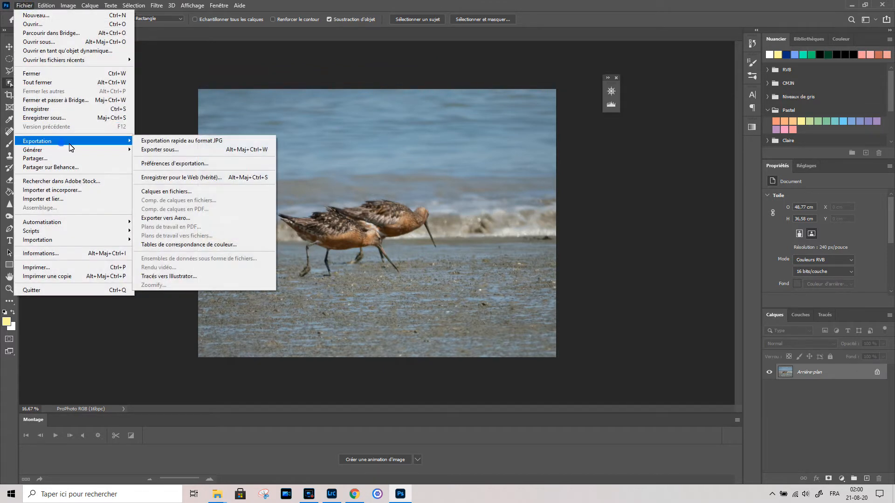
pyautogui.click(212, 150)
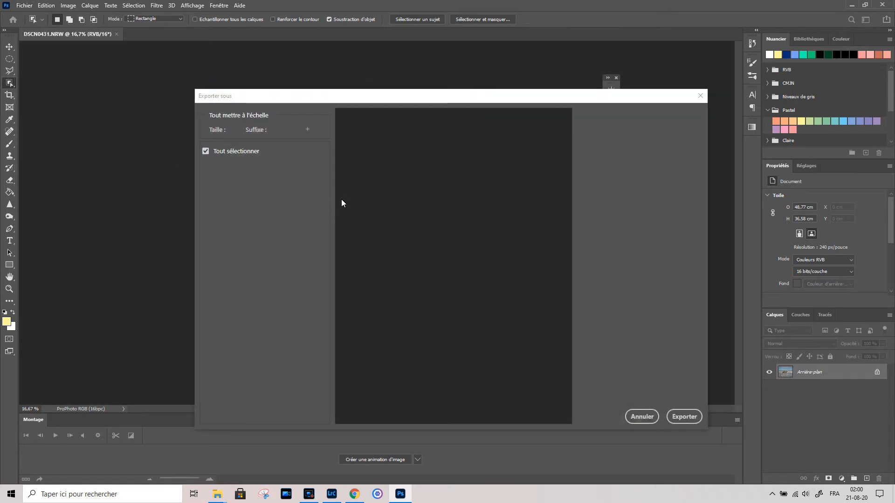
pyautogui.click(590, 388)
pyautogui.click(687, 417)
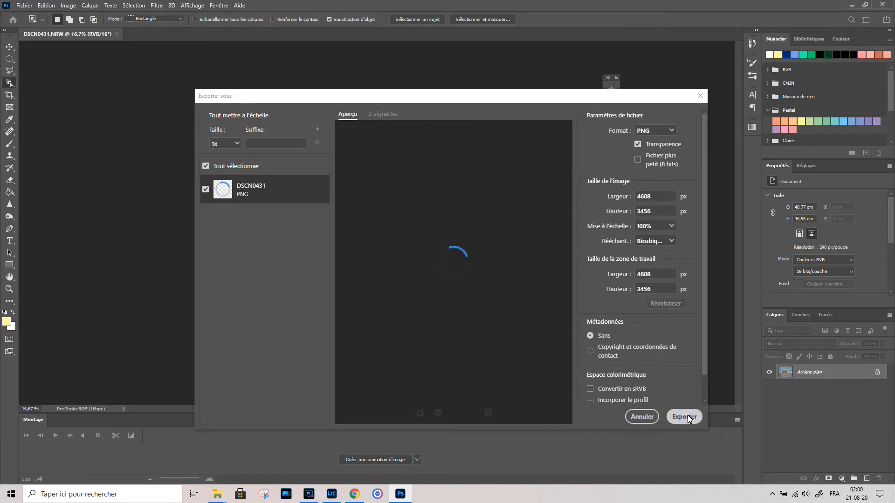
pyautogui.click(670, 132)
pyautogui.click(655, 153)
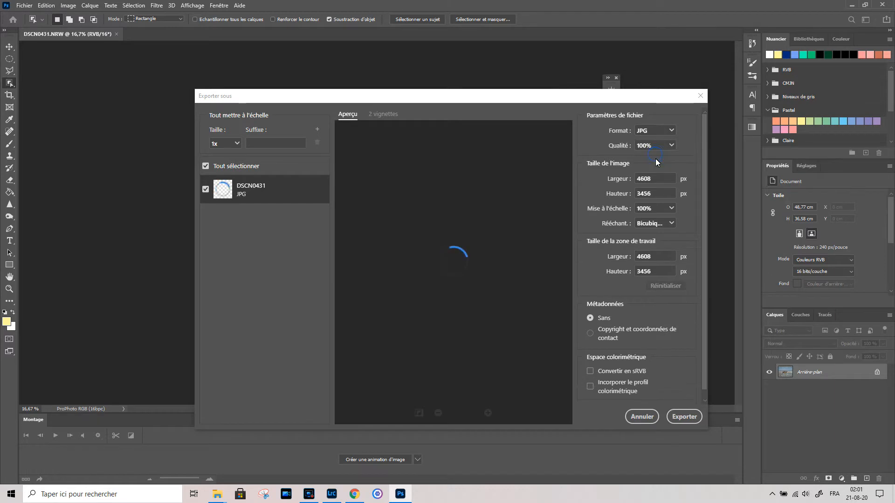
# - Export the JPG as DSCN0431 into the 2020 folder under Images
pyautogui.click(684, 418)
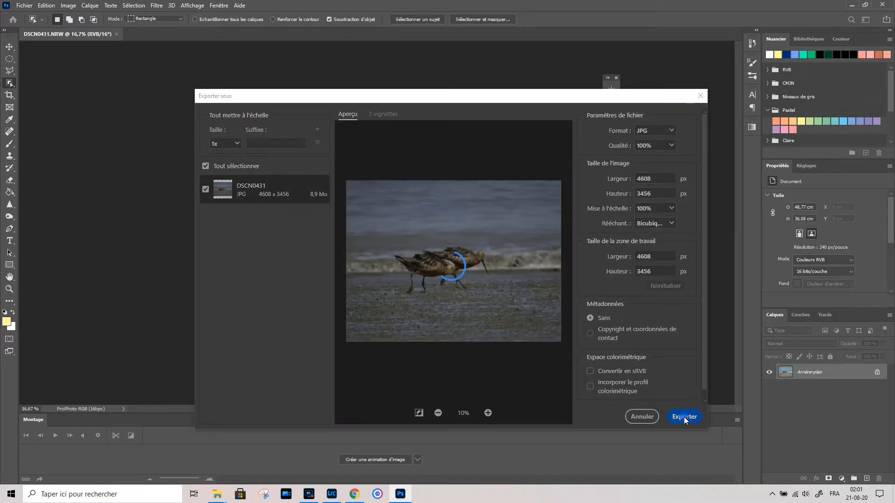
pyautogui.click(683, 417)
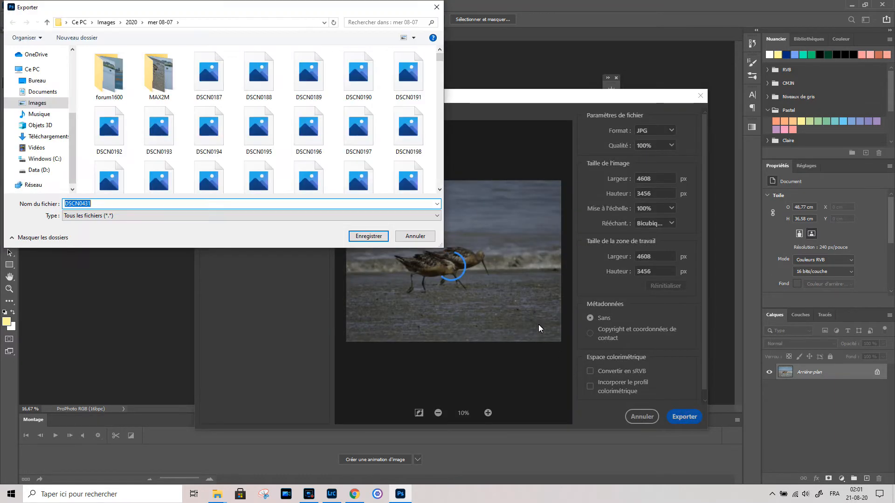
pyautogui.click(131, 22)
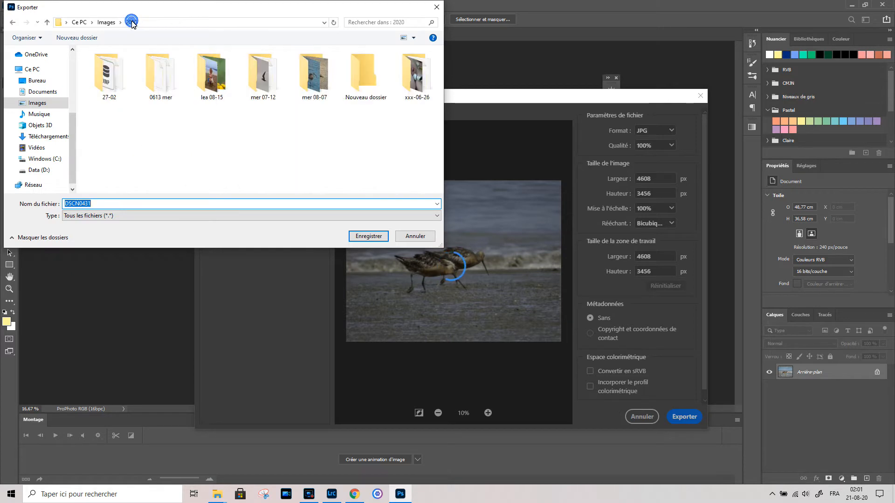
pyautogui.click(368, 235)
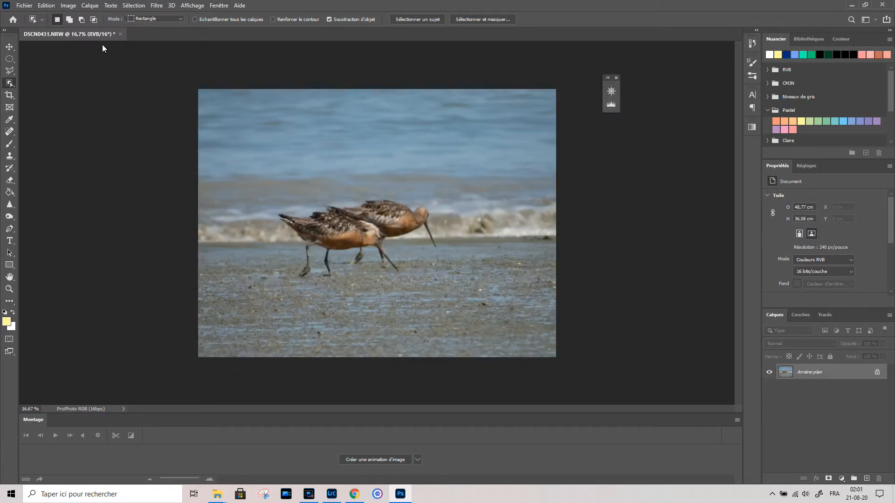
# - Open the exported DSCN0431.jpg from the 2020 folder, assigning the sRGB IEC61966-2.1 working profile
pyautogui.click(24, 5)
pyautogui.click(33, 25)
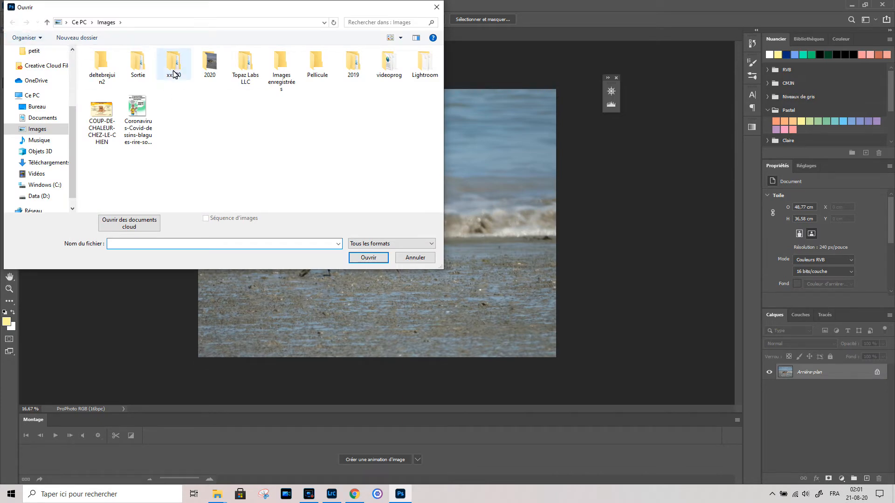
pyautogui.doubleClick(209, 65)
pyautogui.doubleClick(99, 129)
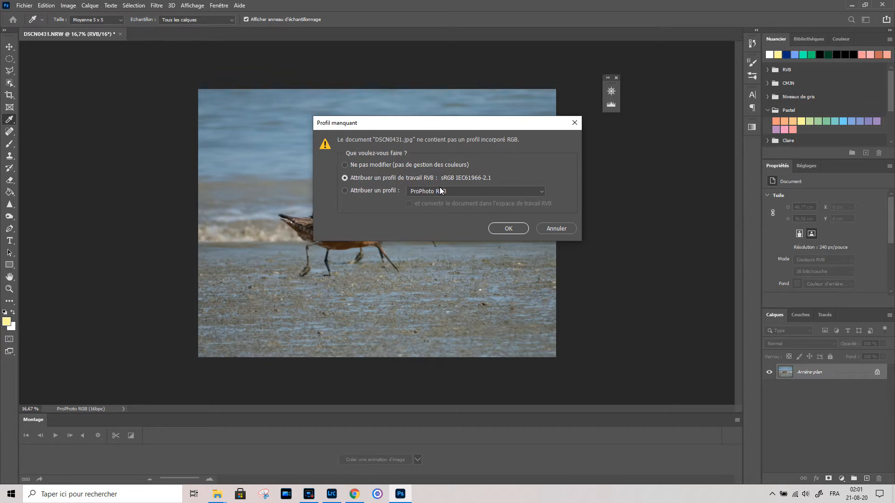
pyautogui.click(509, 229)
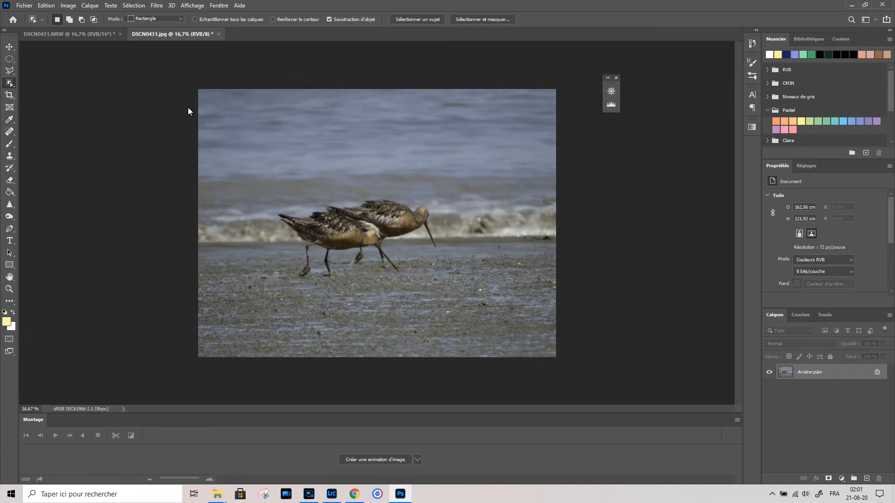
# - Compare the colours of the original DSCN0431.NRW with those of the exported DSCN0431.jpg
pyautogui.click(106, 40)
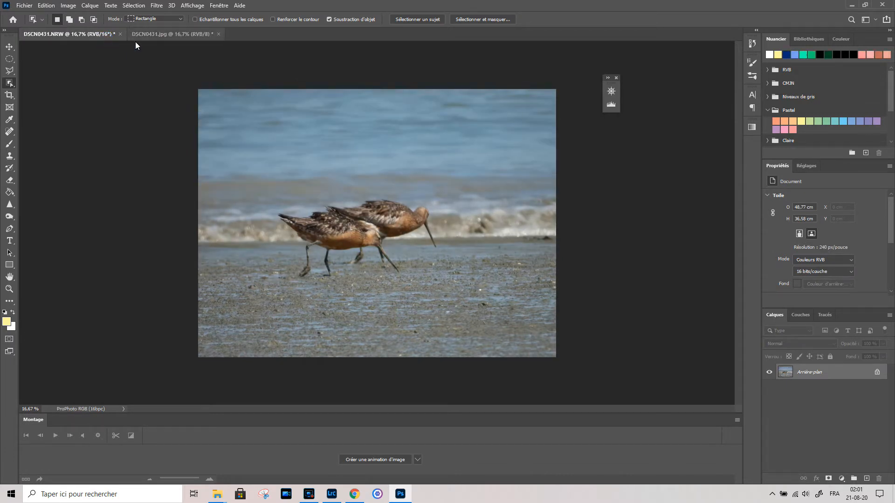
pyautogui.click(169, 36)
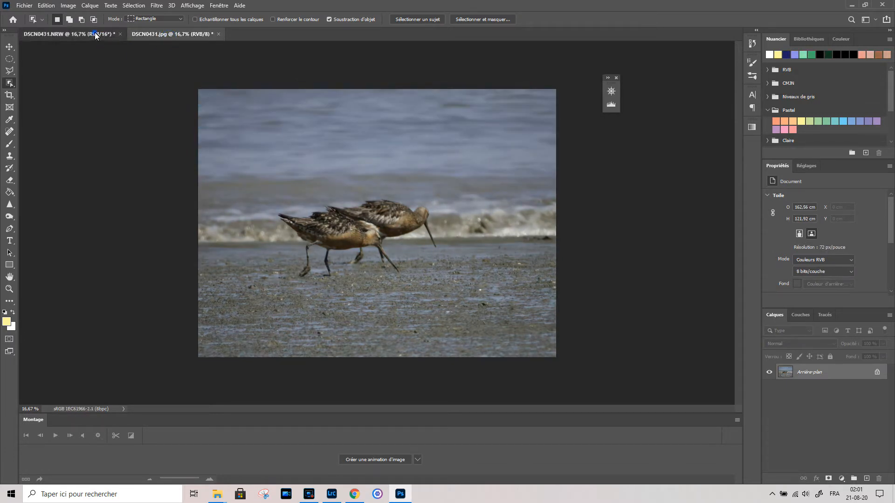
pyautogui.click(94, 32)
pyautogui.click(156, 35)
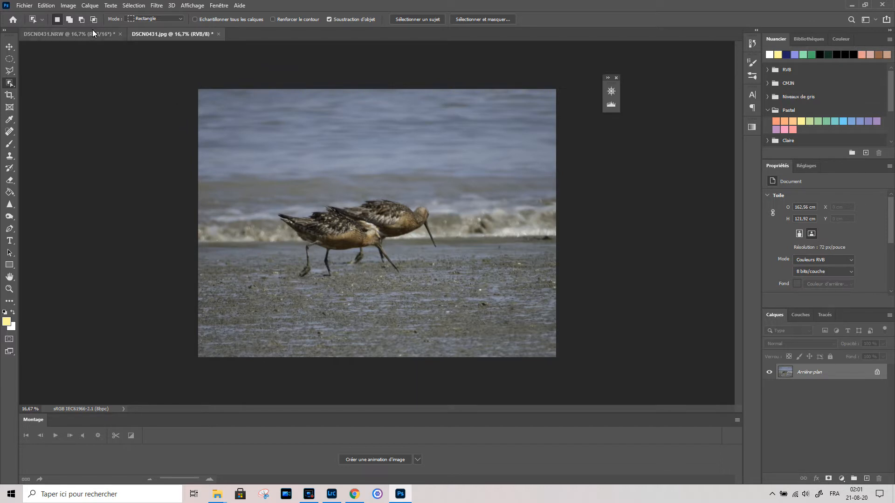
# - Examine the colour space options in the Export As settings of DSCN0431.jpg and leave without exporting
pyautogui.click(26, 7)
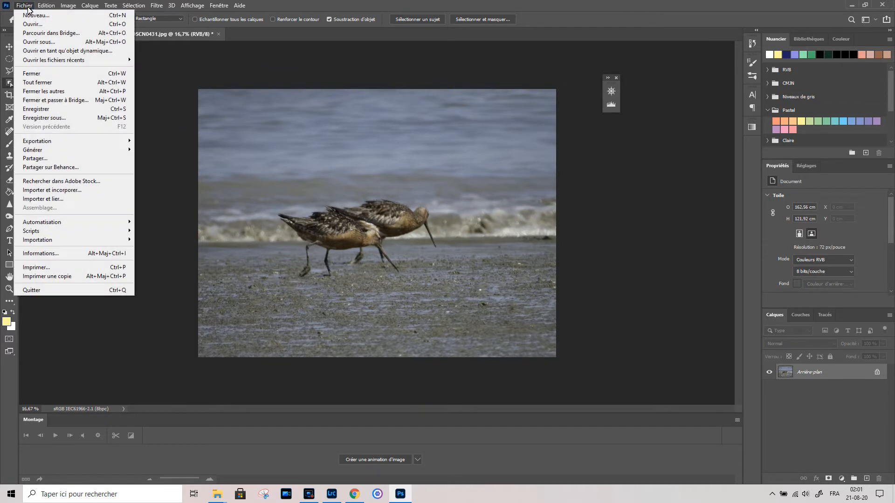
pyautogui.moveTo(70, 142)
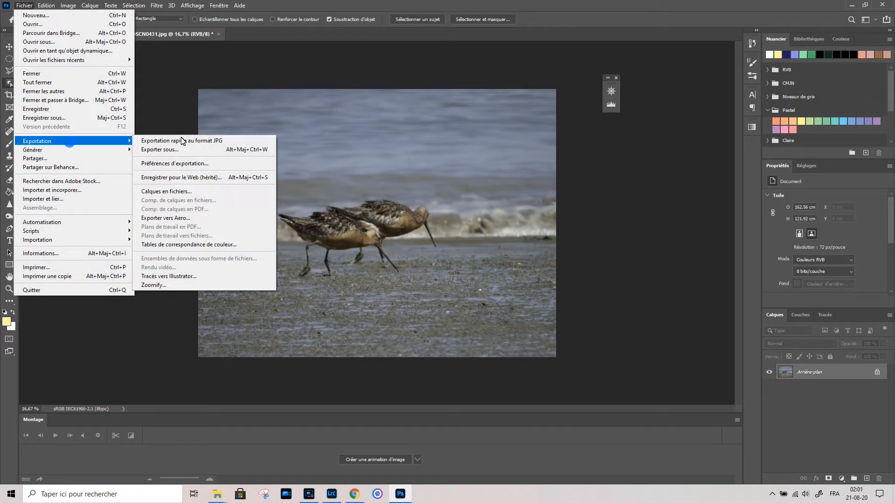
pyautogui.click(227, 150)
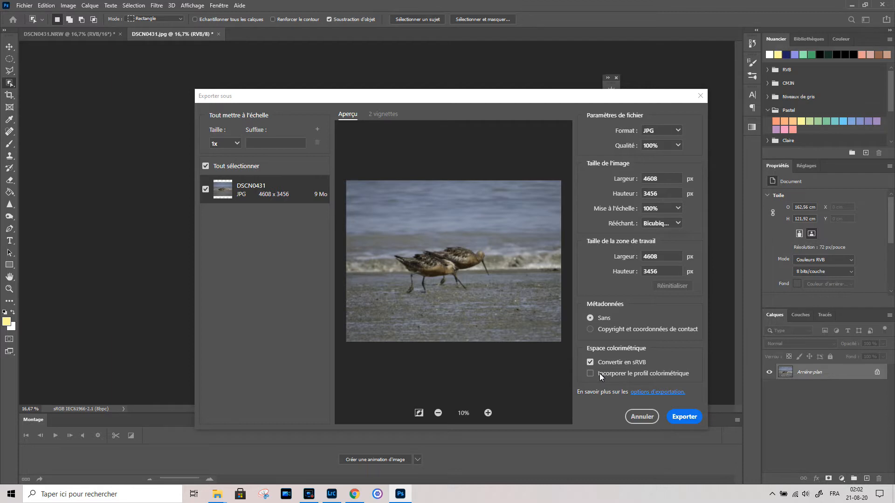
pyautogui.click(642, 416)
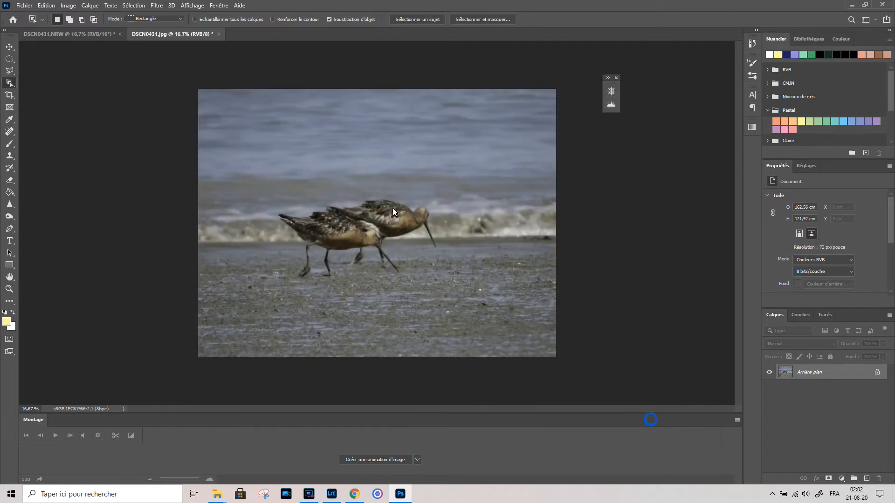
# - Export DSCN0431.NRW as a JPG with the colour profile embedded, saving it as DSCN0431ver2 in the 2020 folder
pyautogui.click(87, 35)
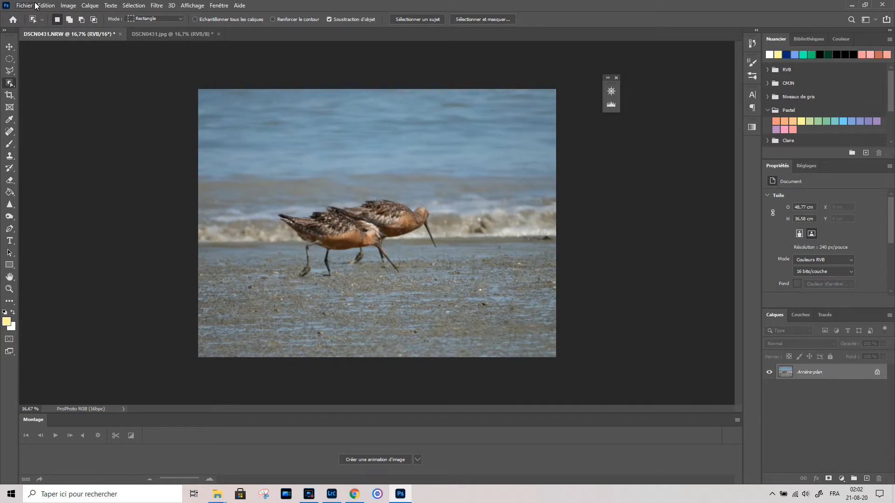
pyautogui.click(24, 7)
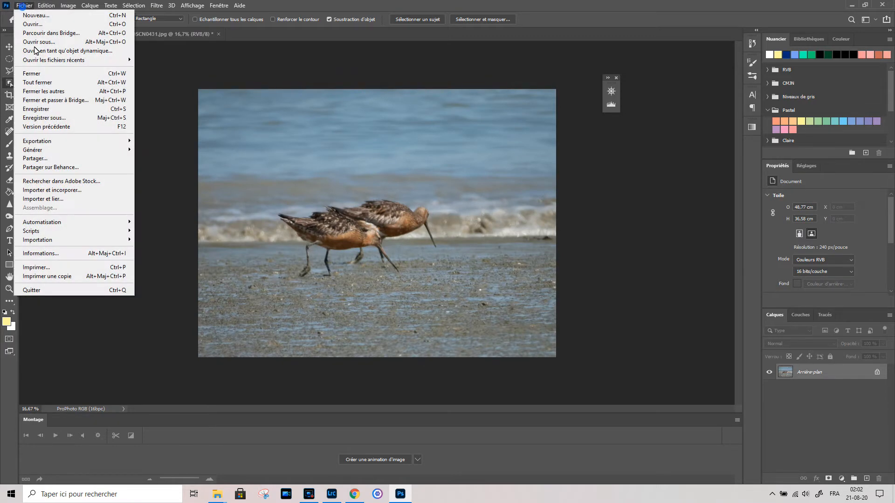
pyautogui.click(58, 141)
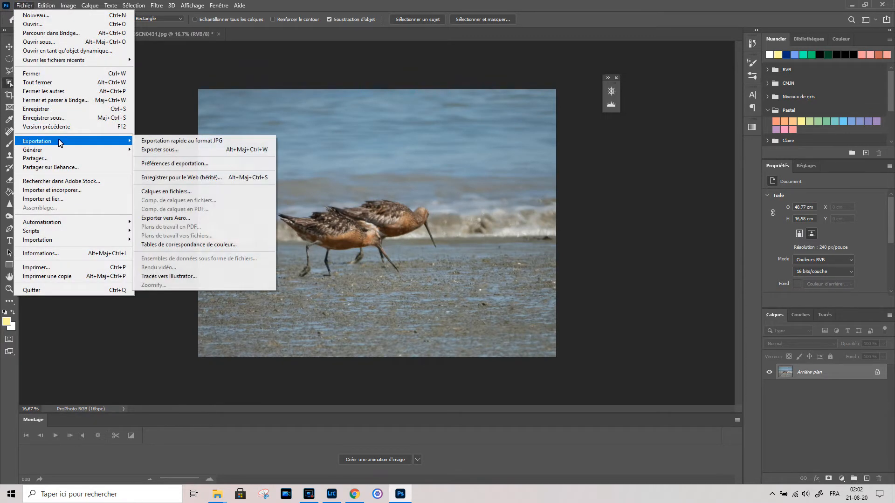
pyautogui.click(206, 149)
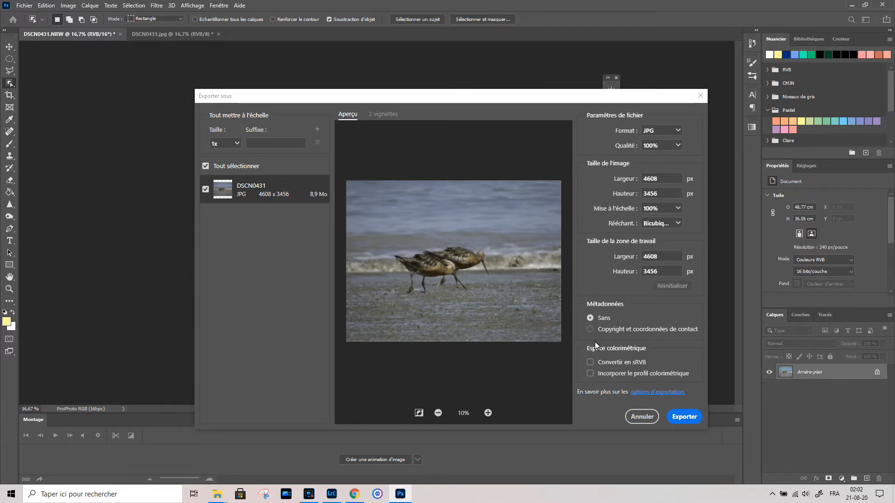
pyautogui.click(590, 374)
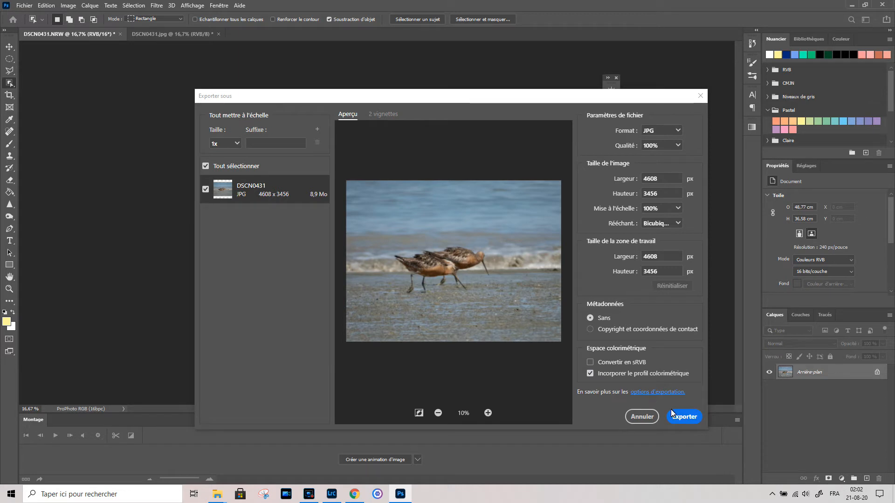
pyautogui.click(684, 420)
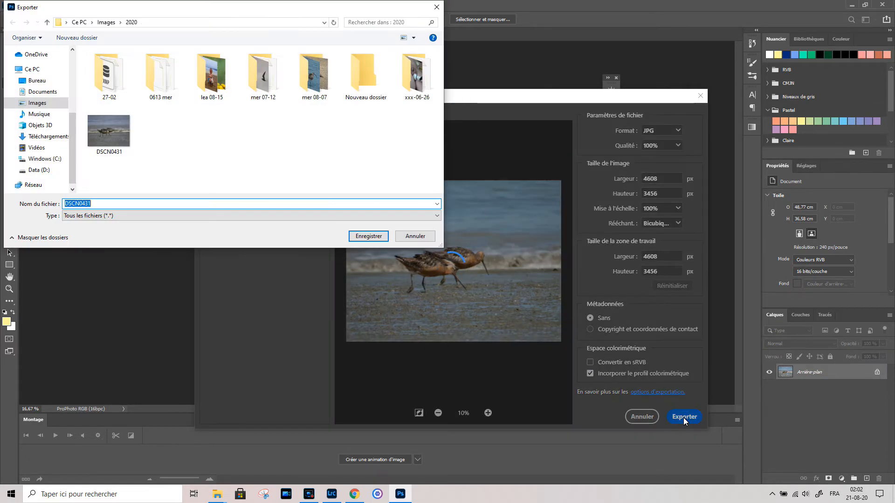
pyautogui.click(176, 205)
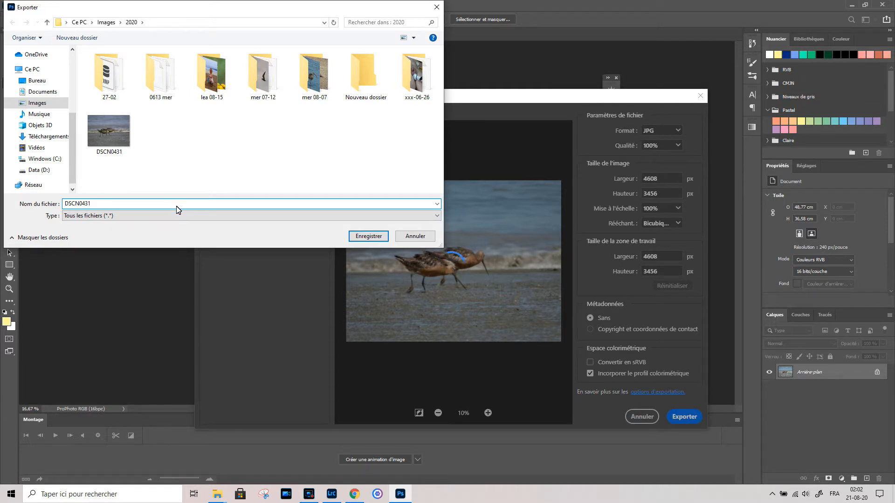
pyautogui.write('ver2')
pyautogui.click(368, 236)
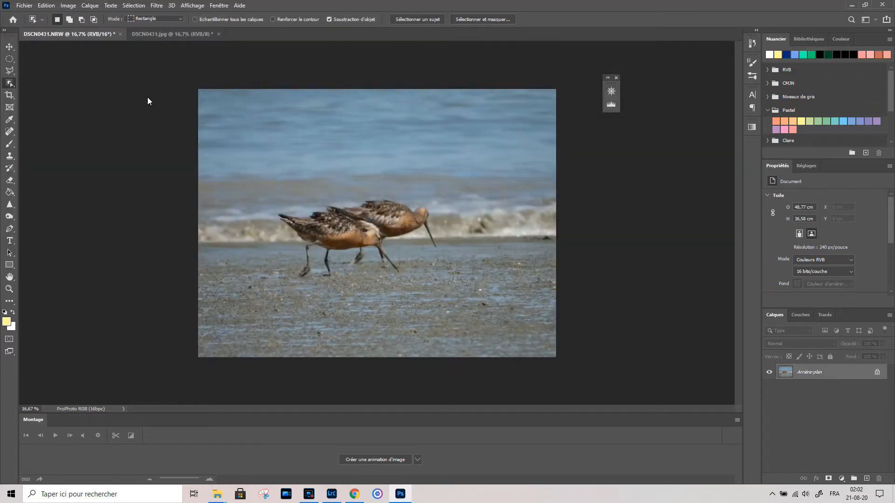
# - Open the exported DSCN0431ver2.jpg from the 2020 folder
pyautogui.click(24, 5)
pyautogui.click(33, 24)
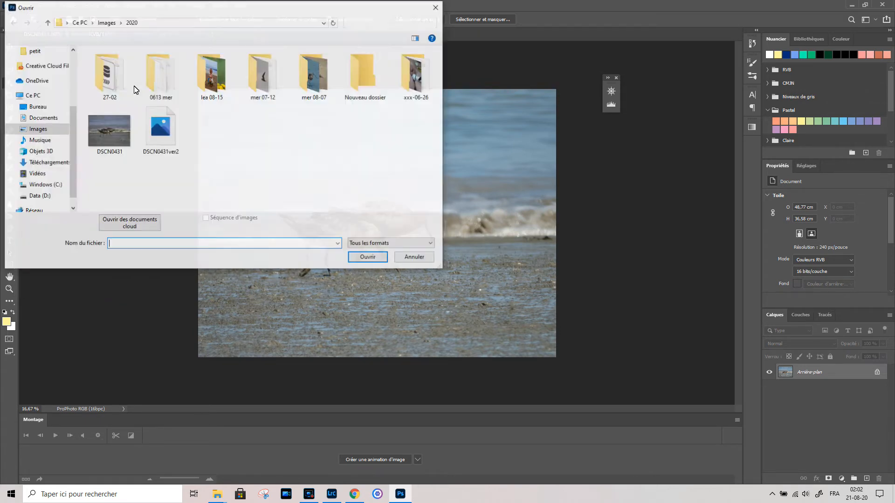
pyautogui.doubleClick(159, 133)
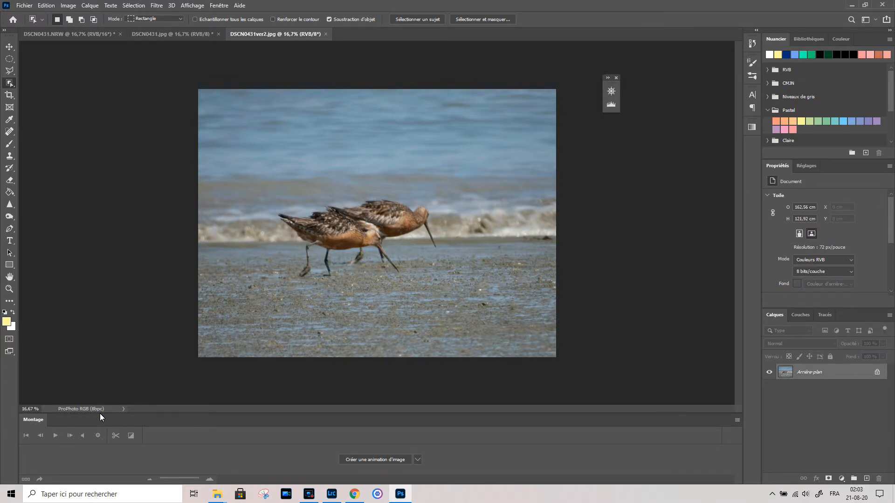
# - Export DSCN0431.NRW as a JPG converted to sRGB without an embedded colour profile, saving it as DSCN0431ver3 in the 2020 folder
pyautogui.click(104, 34)
pyautogui.click(24, 5)
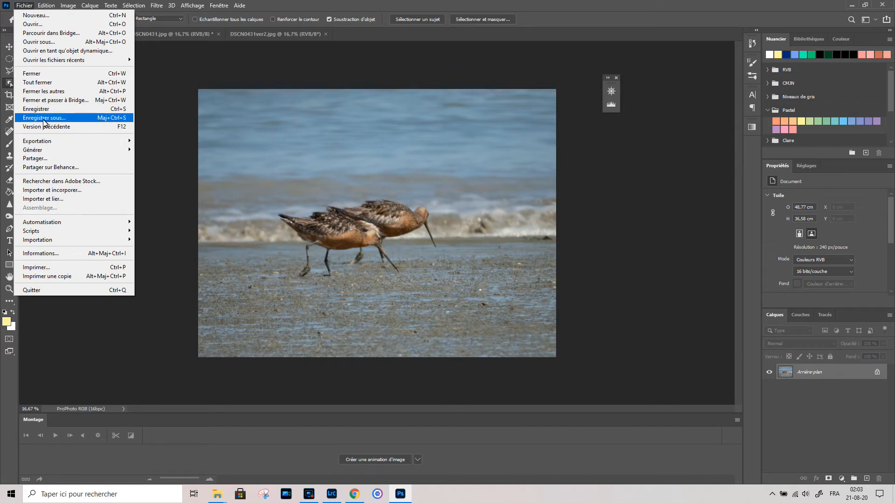
pyautogui.moveTo(78, 143)
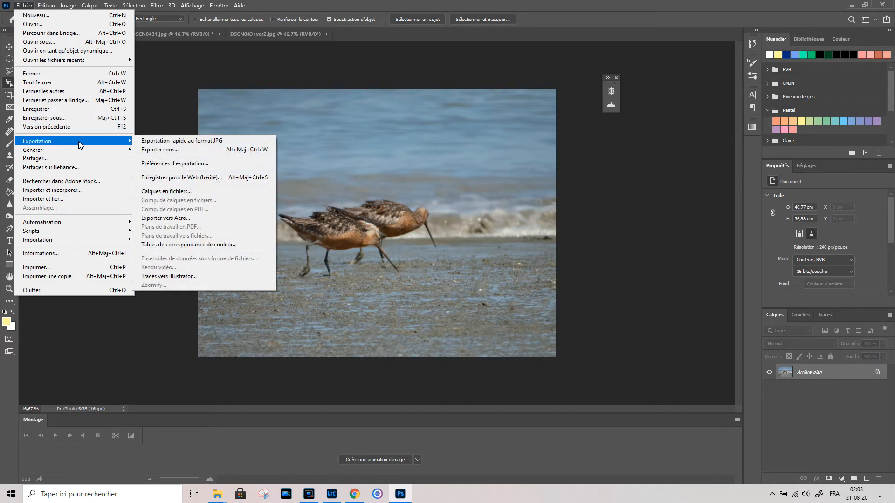
pyautogui.moveTo(130, 153)
pyautogui.click(159, 149)
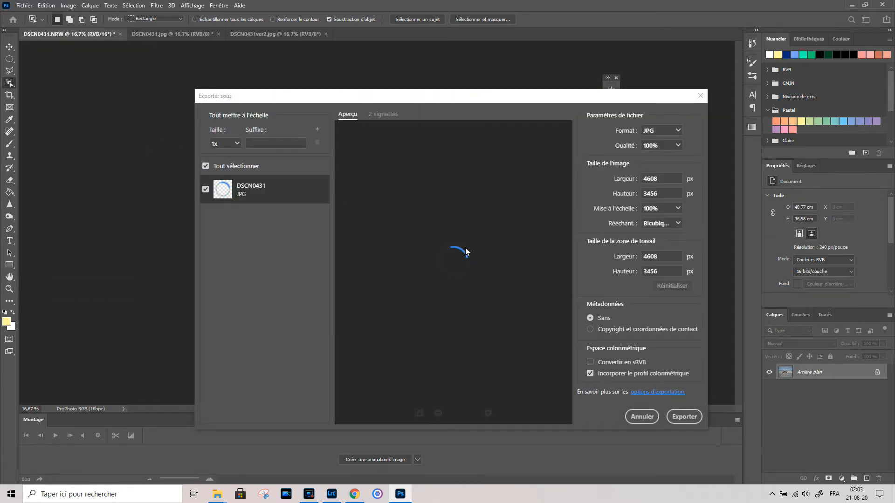
pyautogui.click(591, 361)
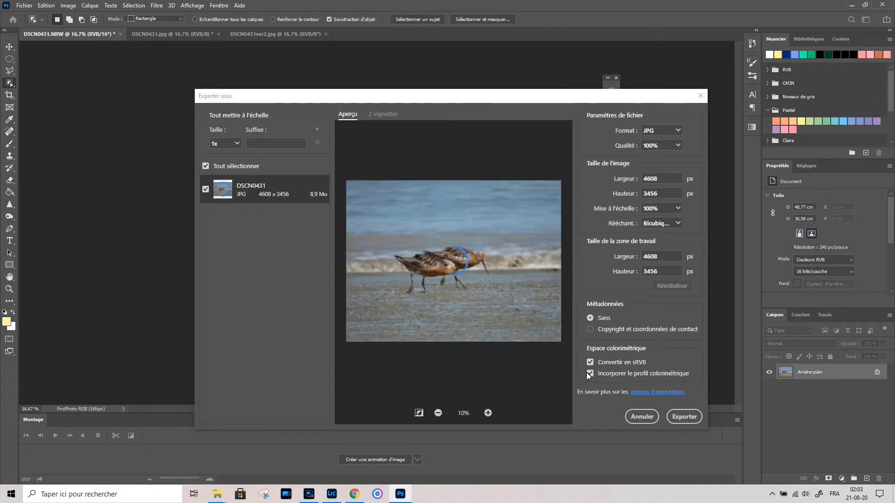
pyautogui.click(592, 374)
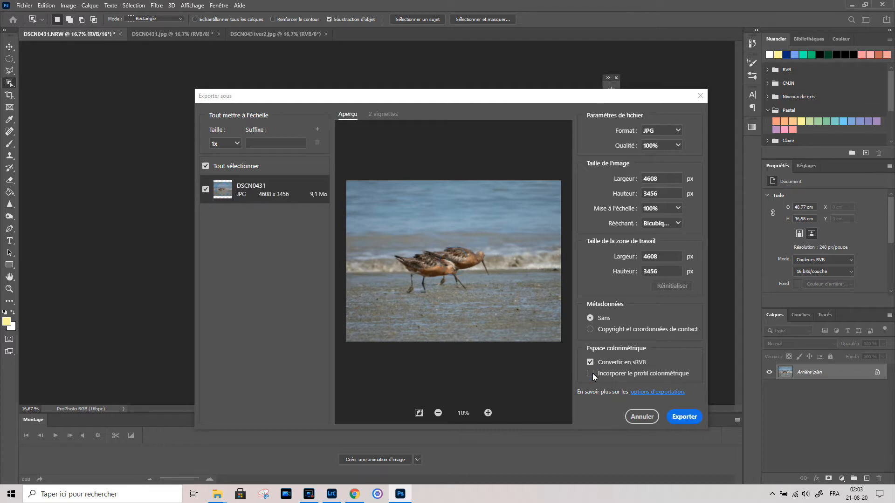
pyautogui.click(678, 418)
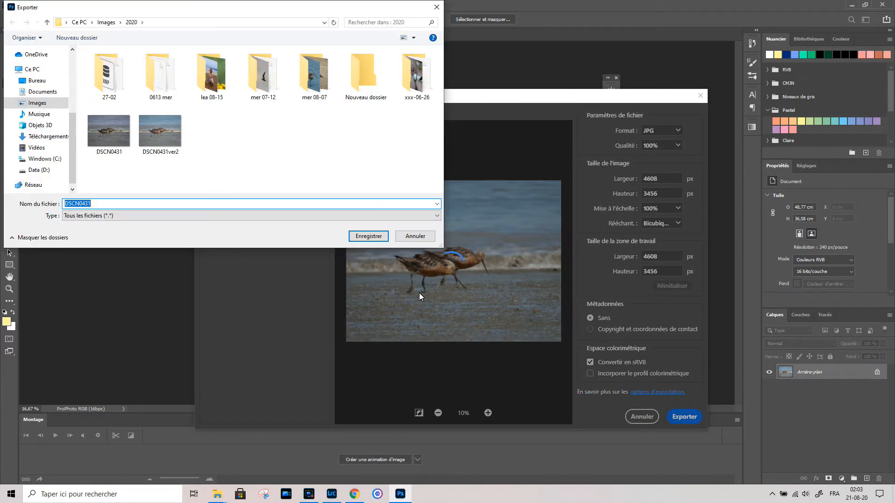
pyautogui.click(238, 202)
pyautogui.write('ver3')
pyautogui.click(368, 236)
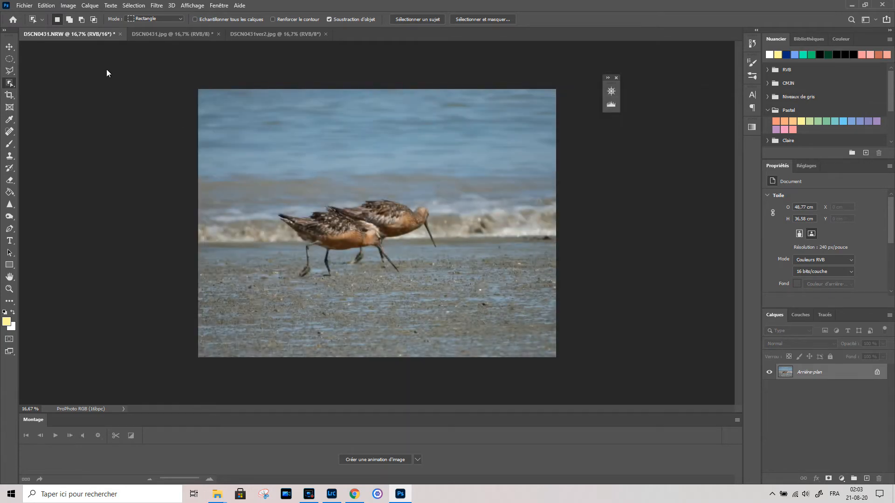
# - Open the exported DSCN0431ver3.jpg from the 2020 folder, assigning the sRGB IEC61966-2.1 working profile
pyautogui.click(29, 10)
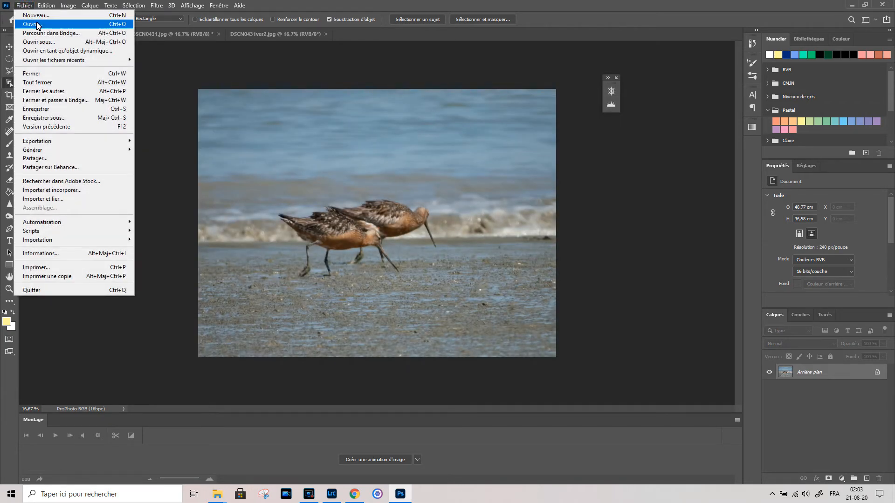
pyautogui.click(34, 20)
pyautogui.doubleClick(212, 139)
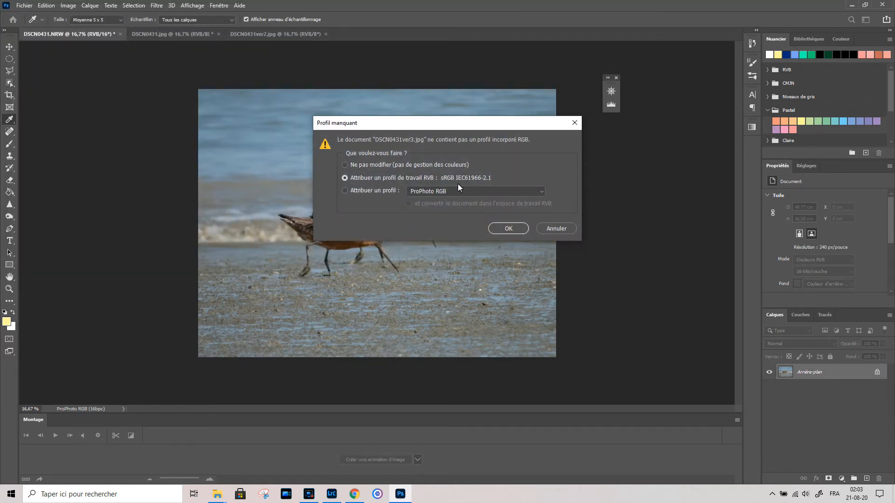
pyautogui.click(495, 230)
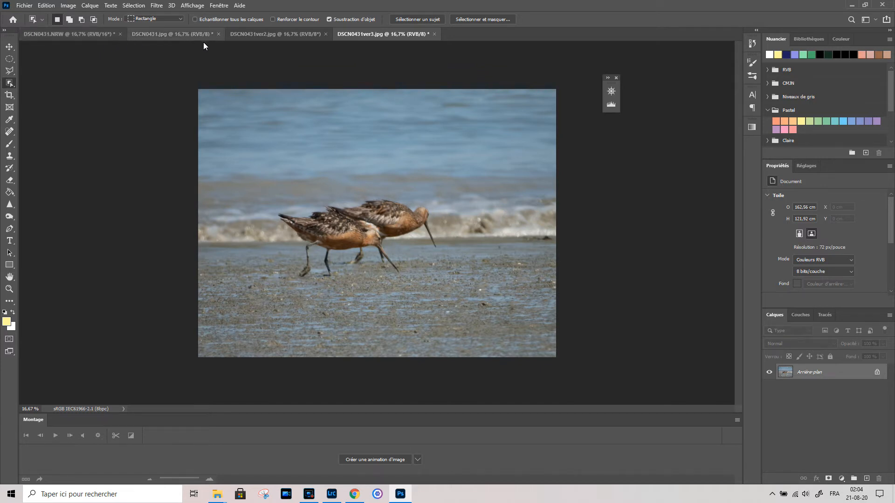
# - Close DSCN0431.jpg, DSCN0431ver2.jpg and DSCN0431ver3.jpg, keeping only the original DSCN0431.NRW open
pyautogui.click(218, 34)
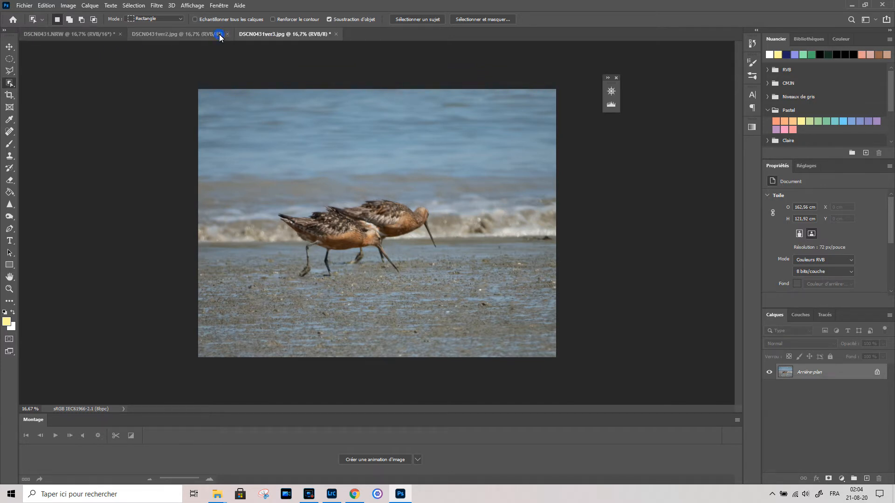
pyautogui.click(227, 34)
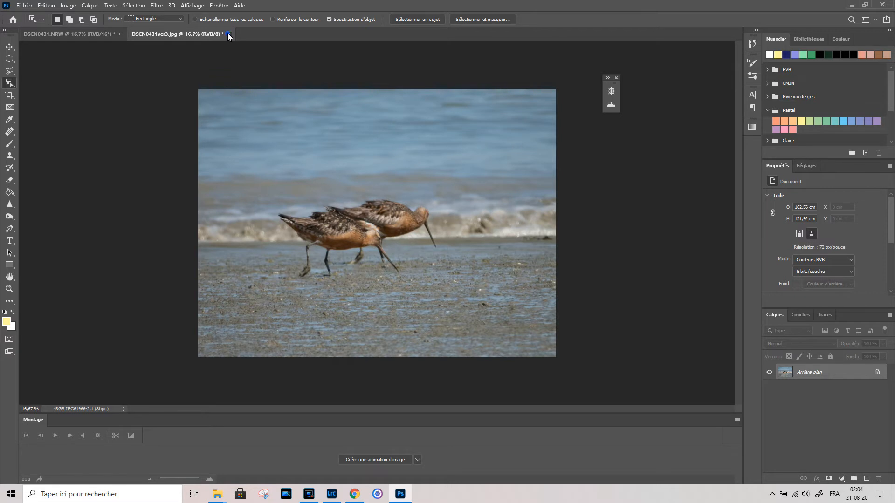
pyautogui.click(228, 34)
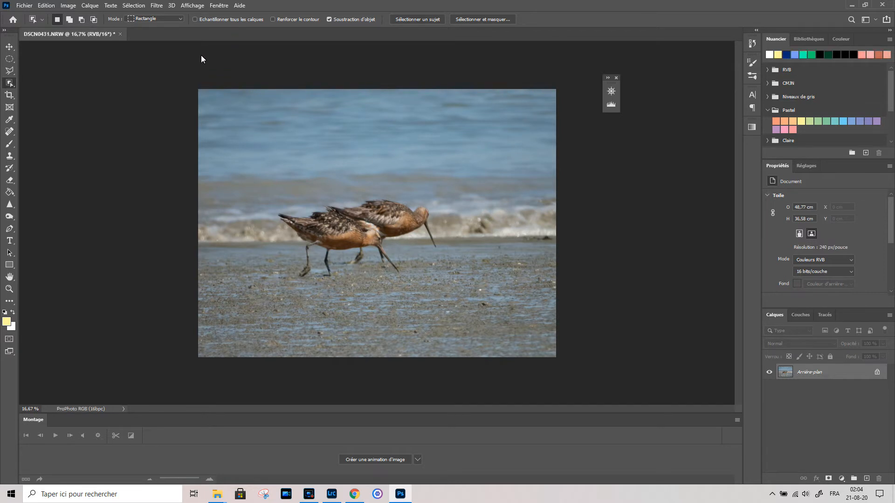
# - Export DSCN0431.NRW as a JPG with neither sRGB conversion nor an embedded profile, replacing DSCN0431.jpg in the 2020 folder
pyautogui.click(42, 6)
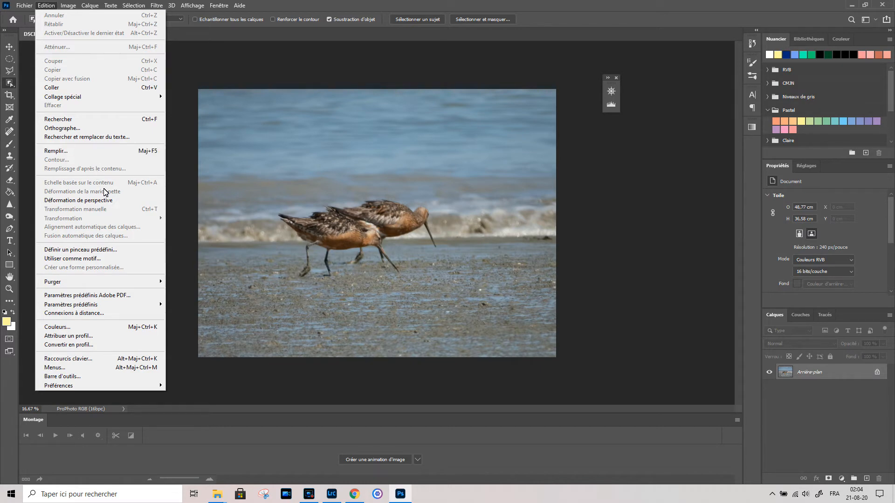
pyautogui.moveTo(23, 6)
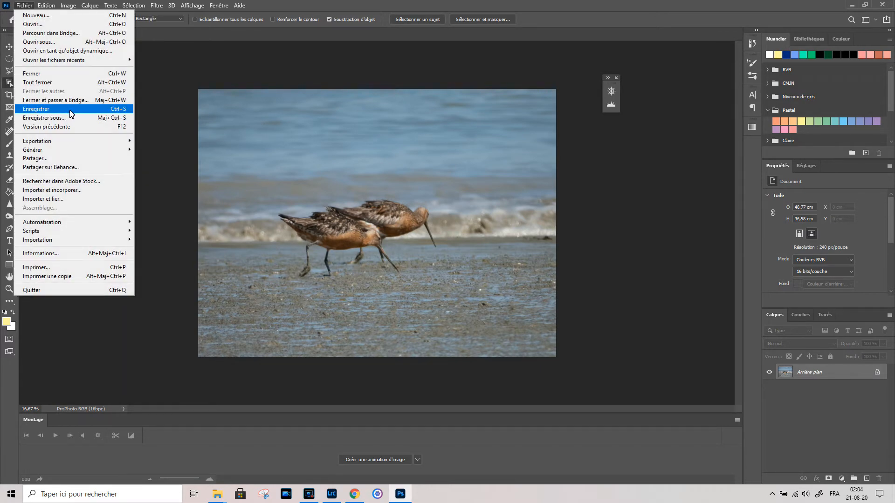
pyautogui.moveTo(87, 141)
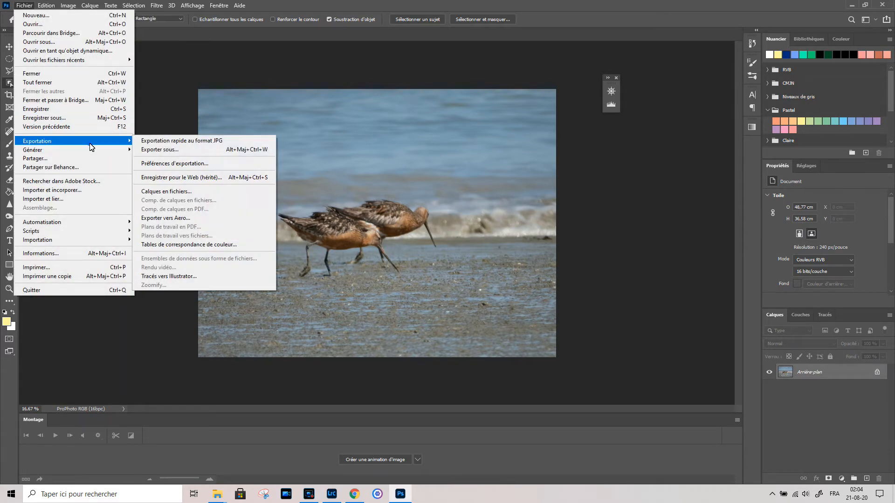
pyautogui.click(210, 150)
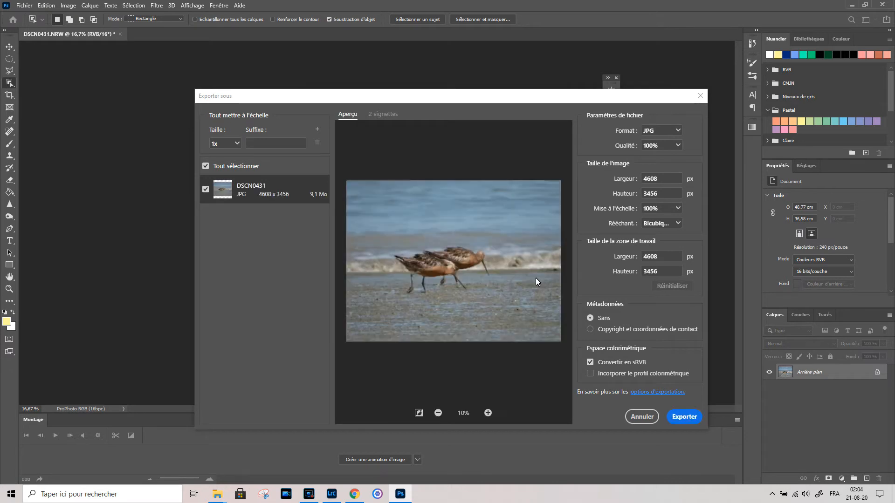
pyautogui.click(591, 362)
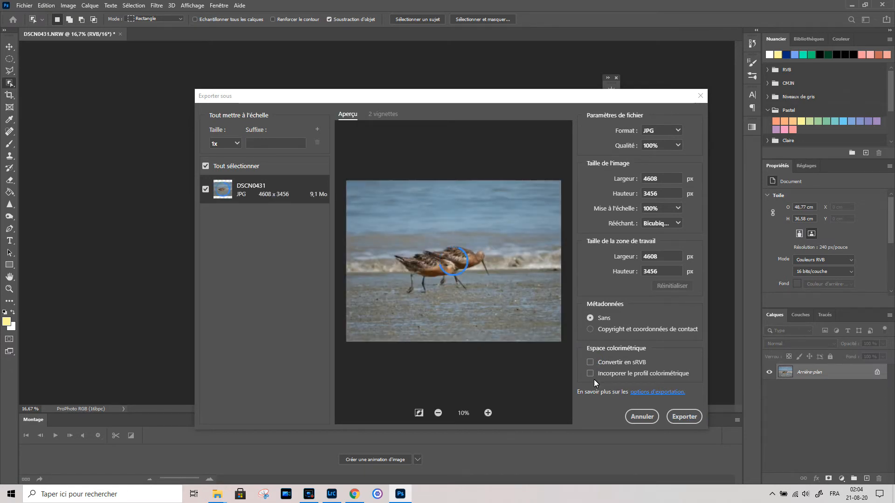
pyautogui.click(684, 417)
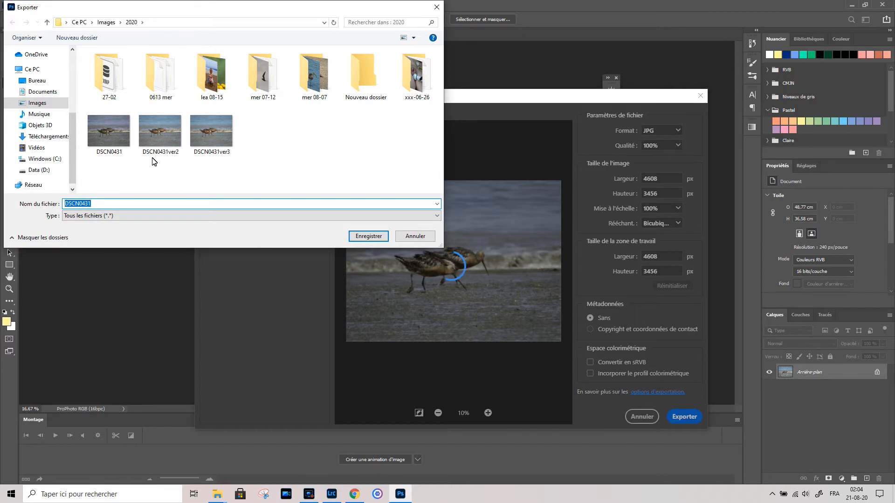
pyautogui.click(107, 135)
pyautogui.click(364, 236)
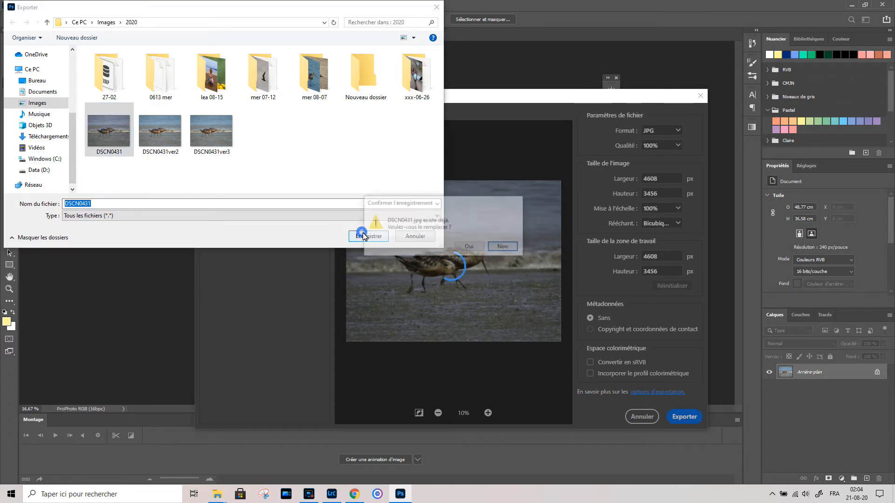
pyautogui.click(469, 247)
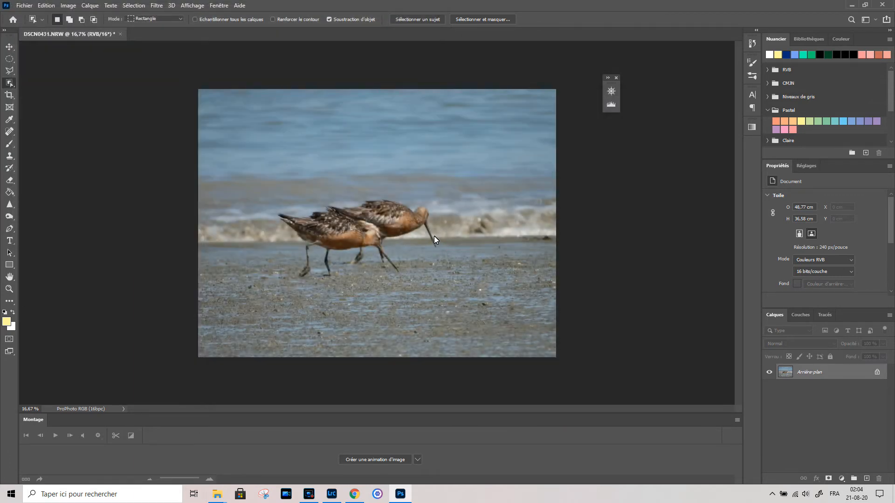
# - Open the re-exported DSCN0431.jpg from the 2020 folder, assigning the sRGB IEC61966-2.1 working profile
pyautogui.click(24, 5)
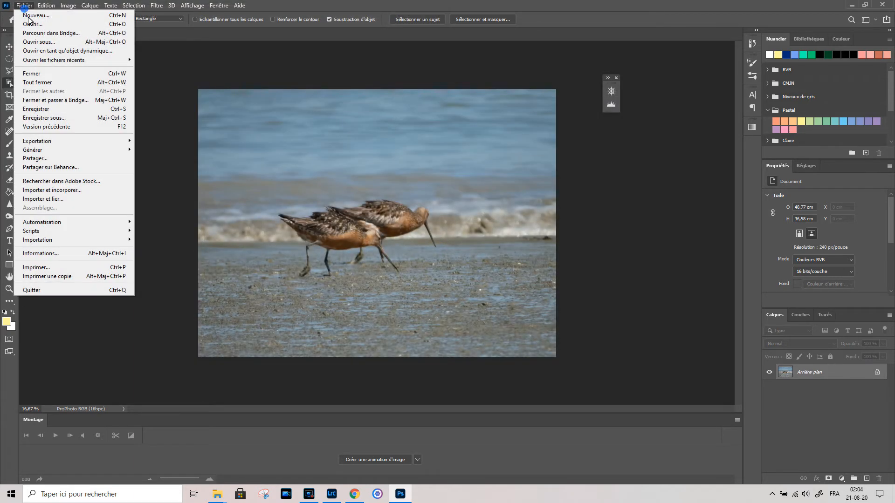
pyautogui.click(30, 24)
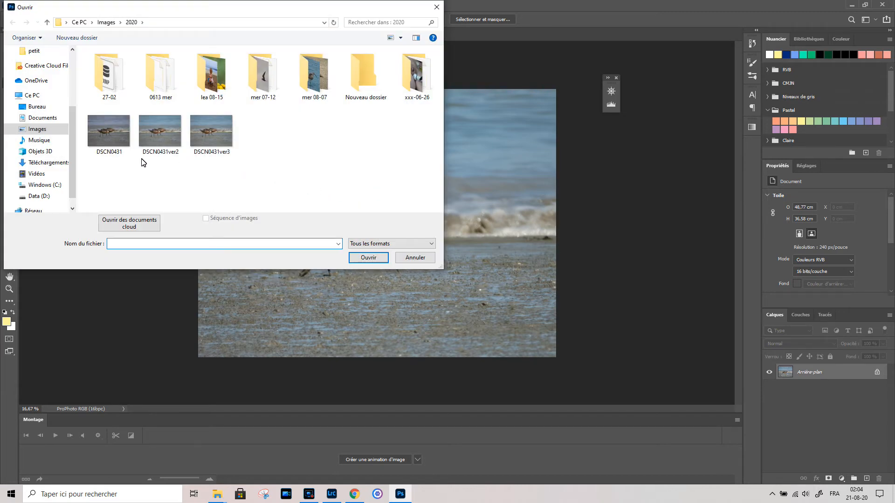
pyautogui.doubleClick(110, 132)
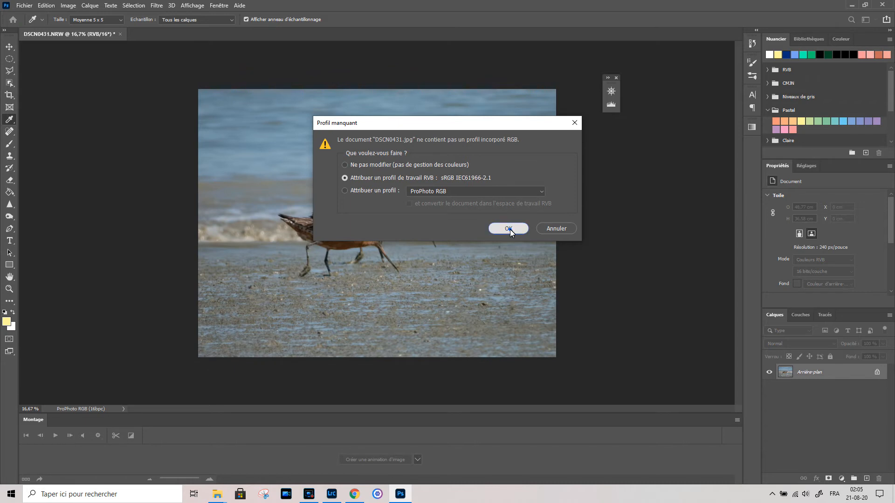
pyautogui.click(508, 228)
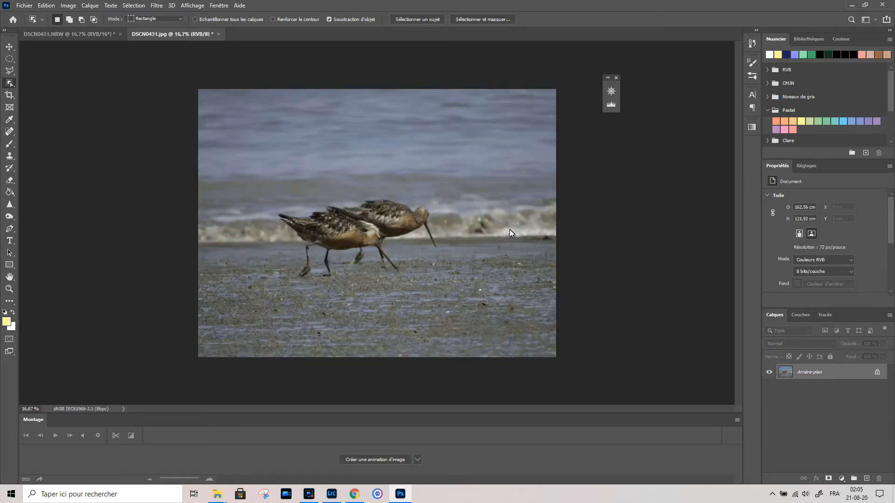
# - Assign the ProPhoto RGB profile to DSCN0431.jpg in place of the sRGB working profile
pyautogui.click(47, 5)
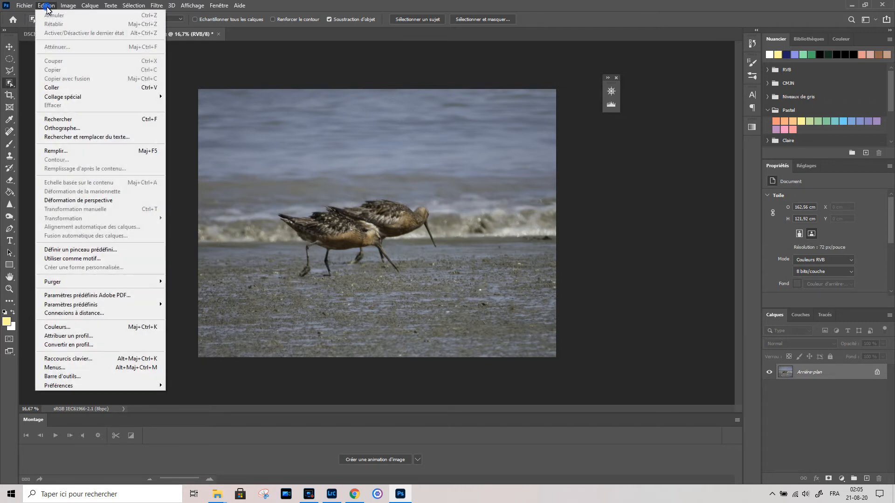
pyautogui.click(93, 337)
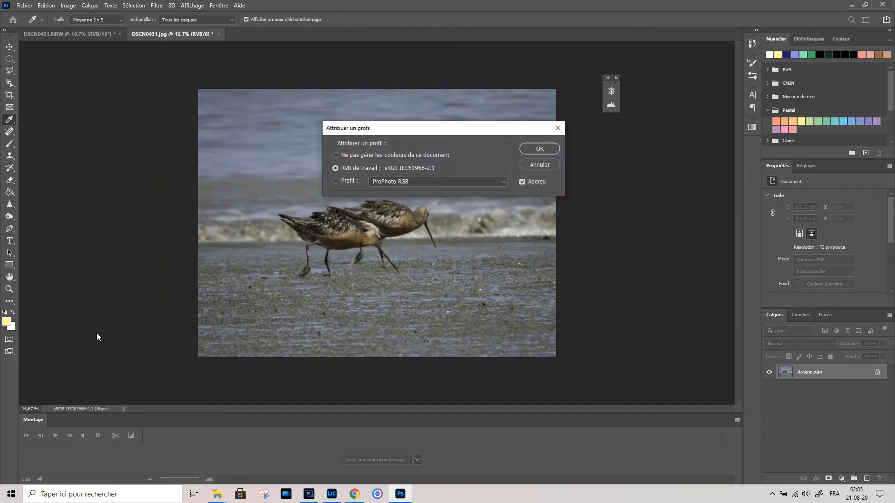
pyautogui.click(336, 182)
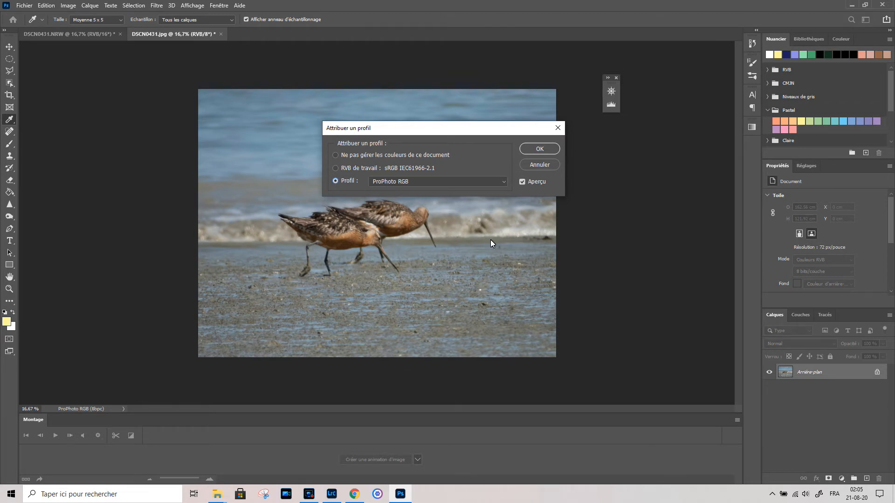
pyautogui.click(532, 149)
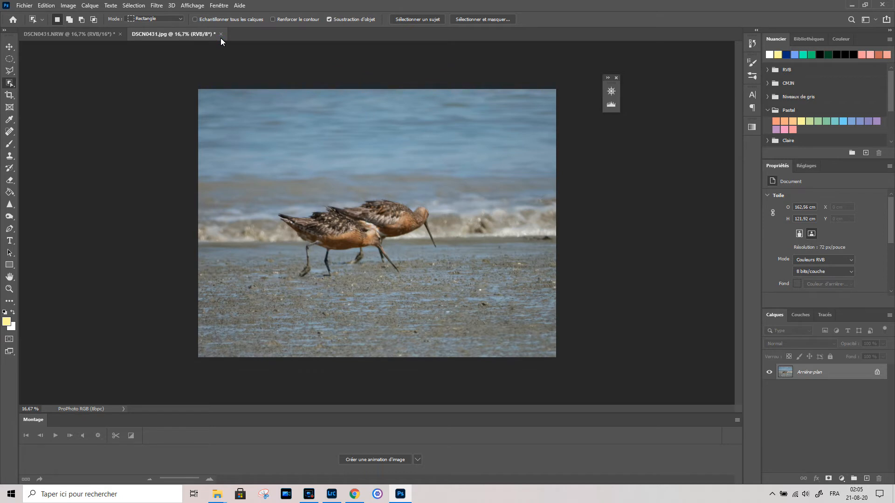
pyautogui.moveTo(221, 40); pyautogui.dragTo(222, 41)
# - Convert DSCN0431.jpg to the Adobe RGB (1998) profile and compare its colours with the original DSCN0431.NRW
pyautogui.click(47, 5)
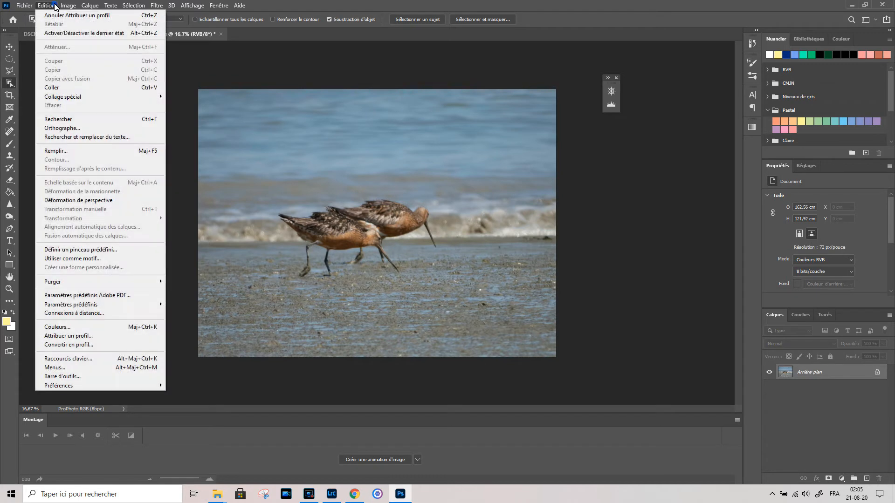
pyautogui.click(99, 346)
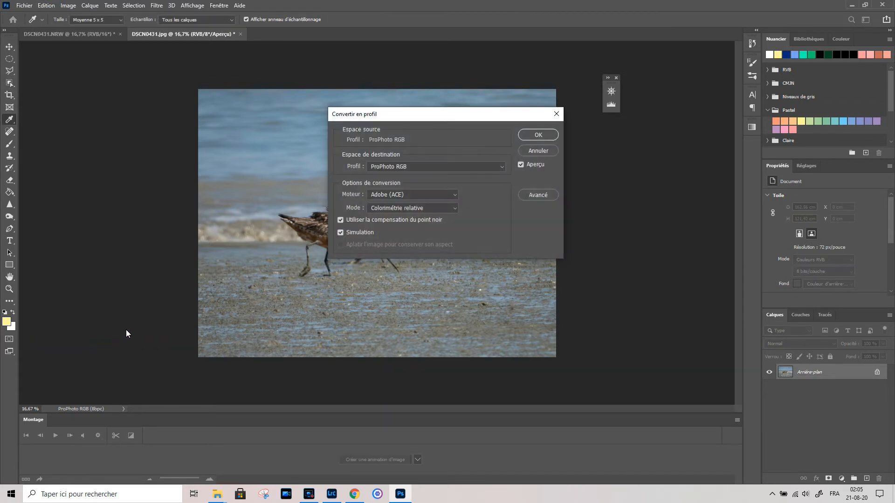
pyautogui.click(398, 166)
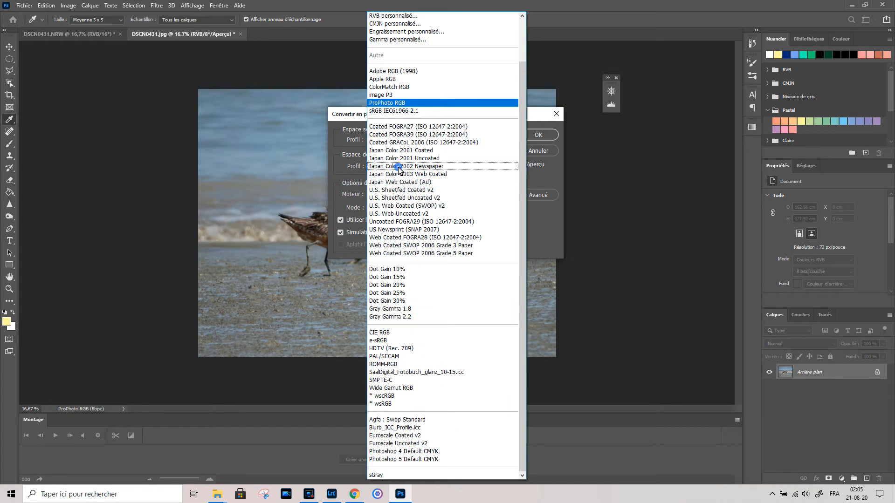
pyautogui.click(404, 72)
pyautogui.click(544, 137)
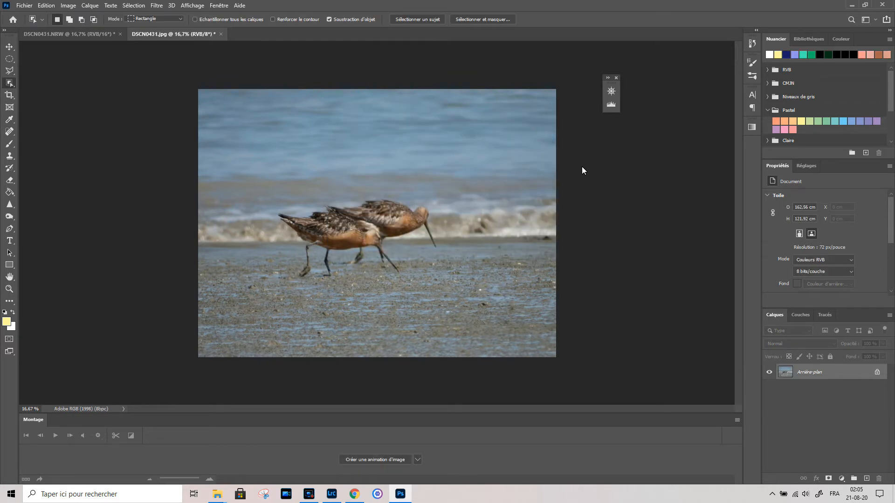
pyautogui.click(93, 36)
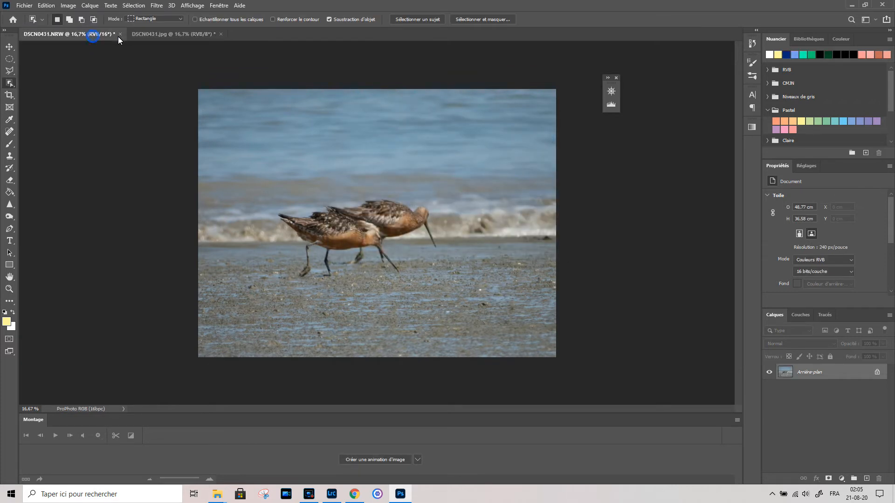
pyautogui.click(157, 35)
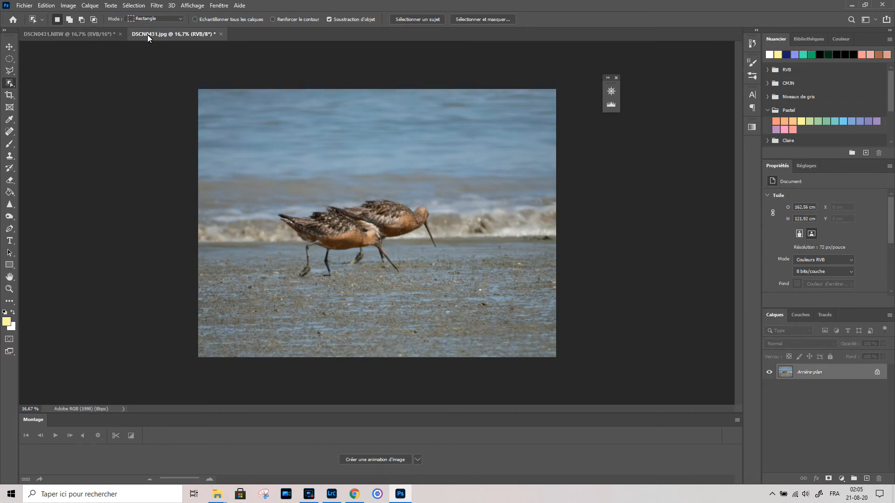
# - Export DSCN0431.NRW as a 100% quality JPG with neither sRGB conversion nor an embedded profile, saving it as DSCN0431ver4 in the 2020 folder
pyautogui.click(90, 37)
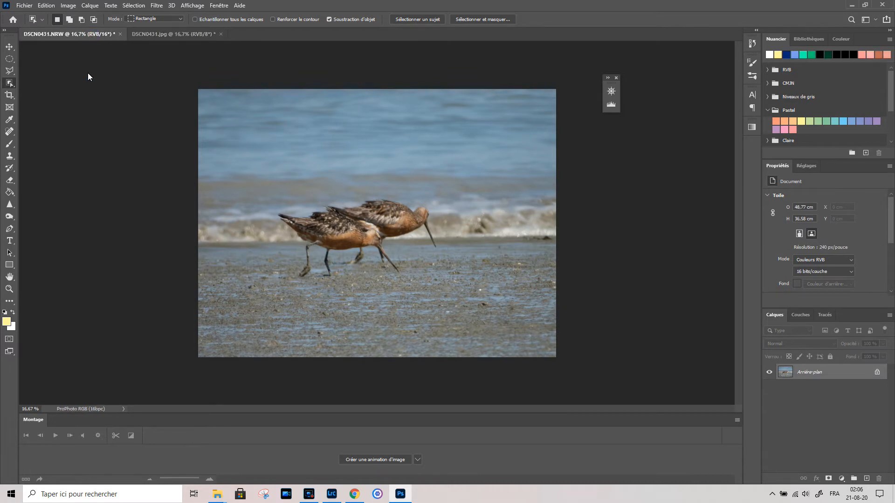
pyautogui.click(24, 6)
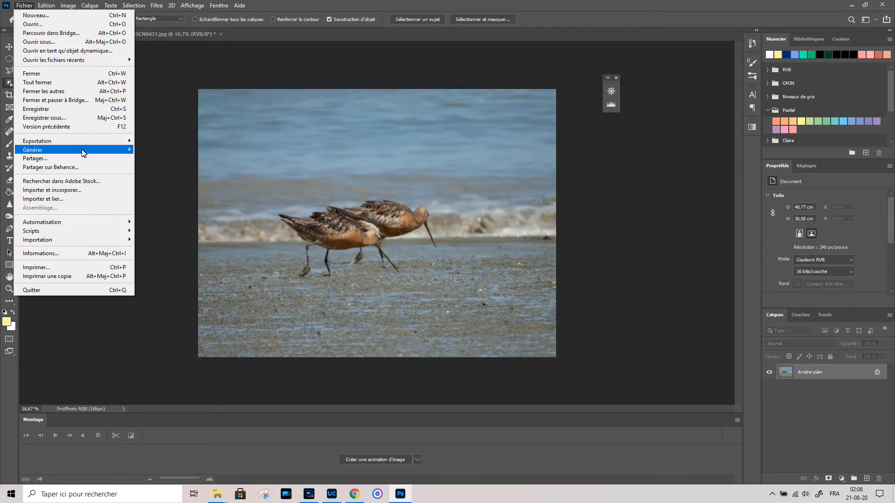
pyautogui.moveTo(85, 142)
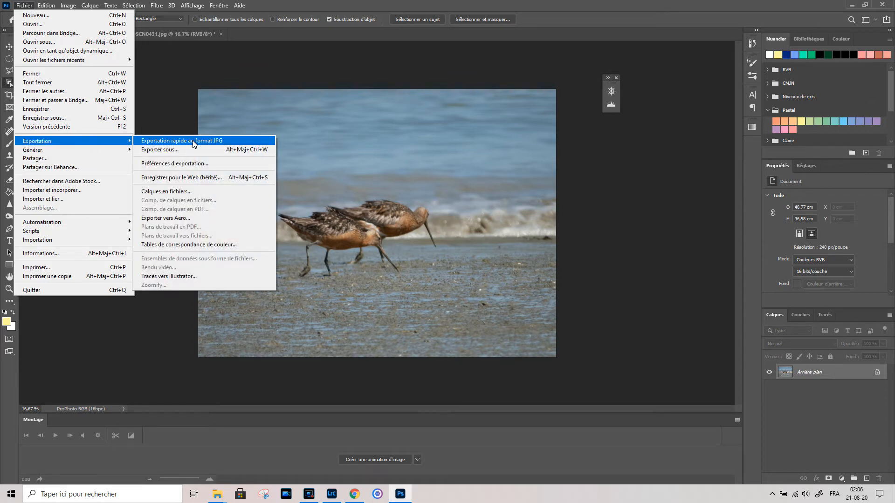
pyautogui.click(210, 149)
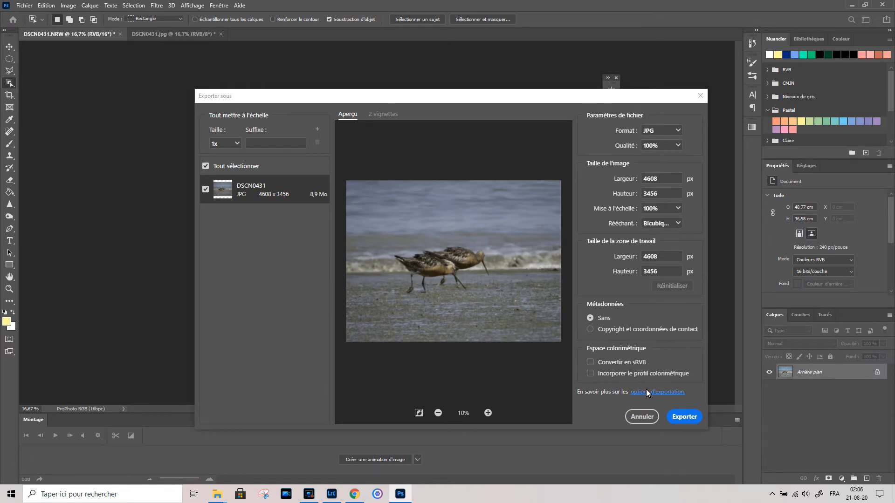
pyautogui.click(684, 418)
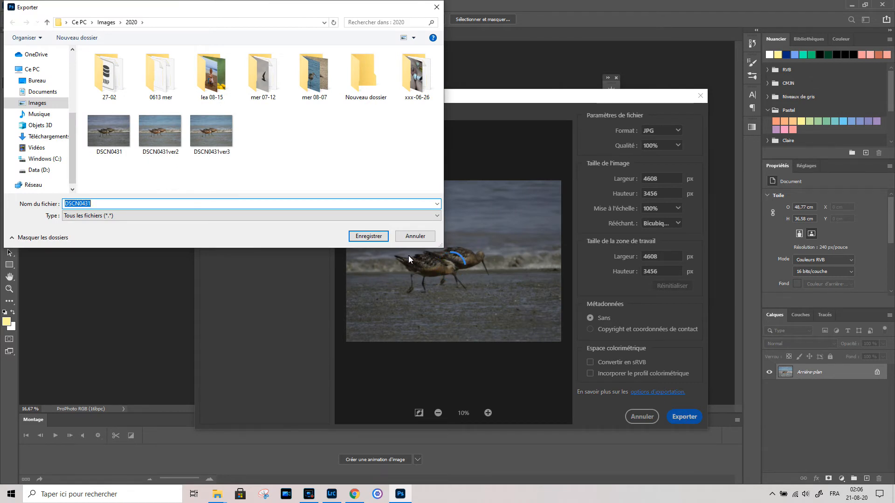
pyautogui.click(368, 236)
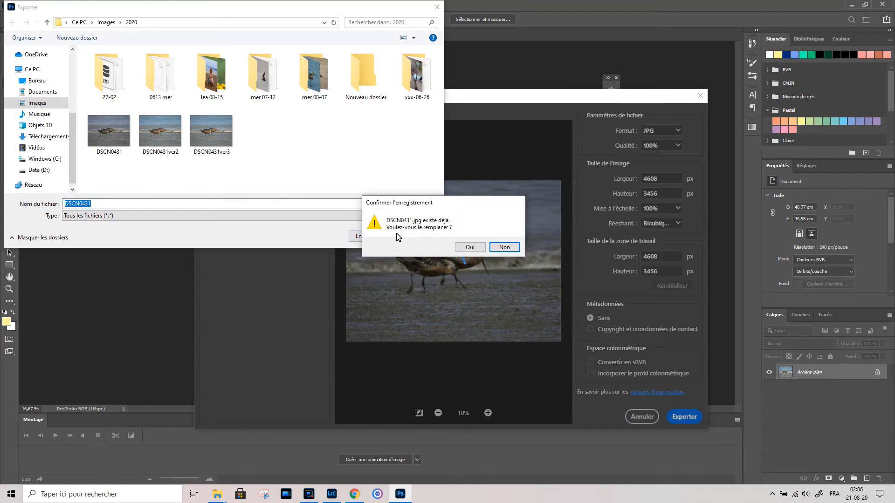
pyautogui.click(229, 204)
pyautogui.click(496, 253)
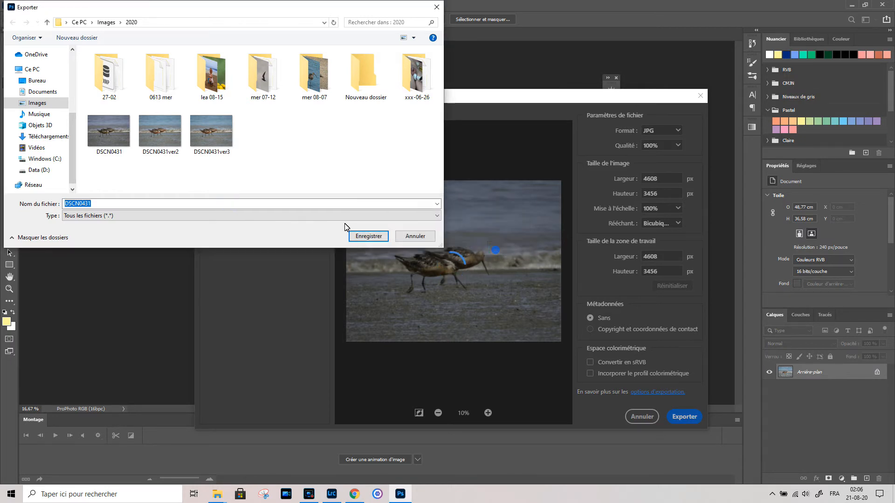
pyautogui.click(267, 204)
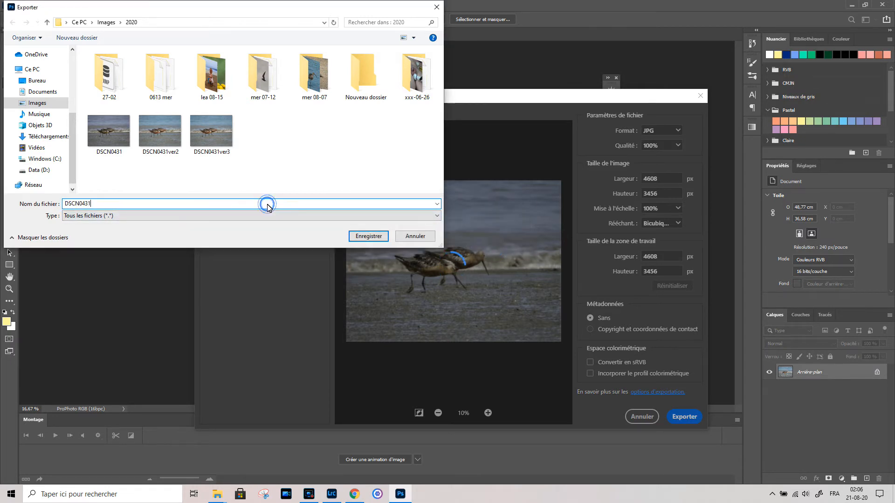
pyautogui.write('ver4')
pyautogui.press('Return')
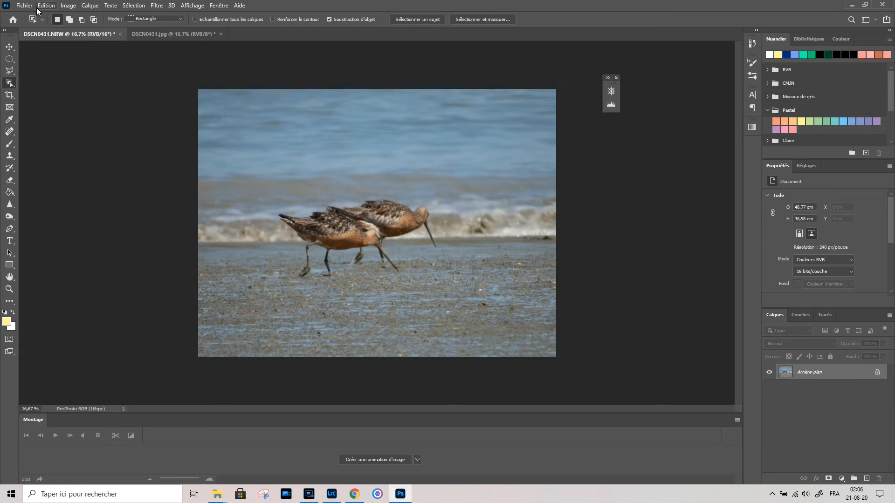
# - Open DSCN0431ver4.jpg from the 2020 folder with the sRGB IEC61966-2.1 working profile and compare it with DSCN0431.NRW
pyautogui.click(24, 5)
pyautogui.click(29, 25)
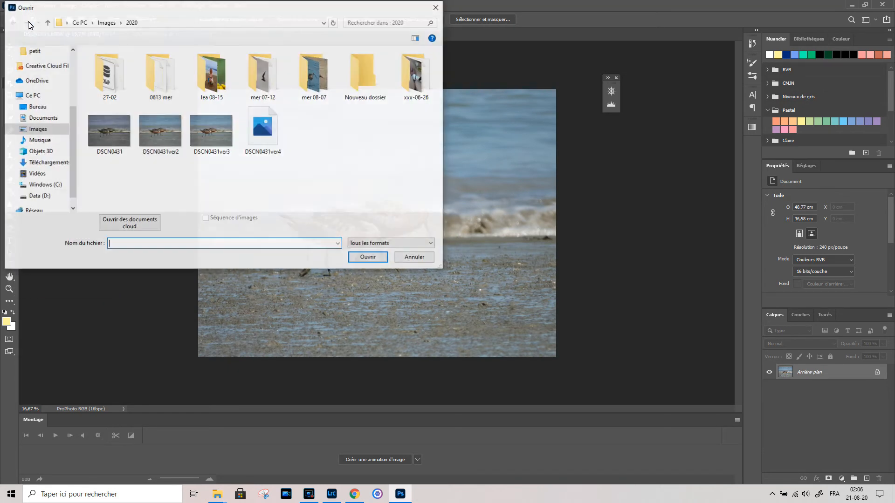
pyautogui.doubleClick(258, 140)
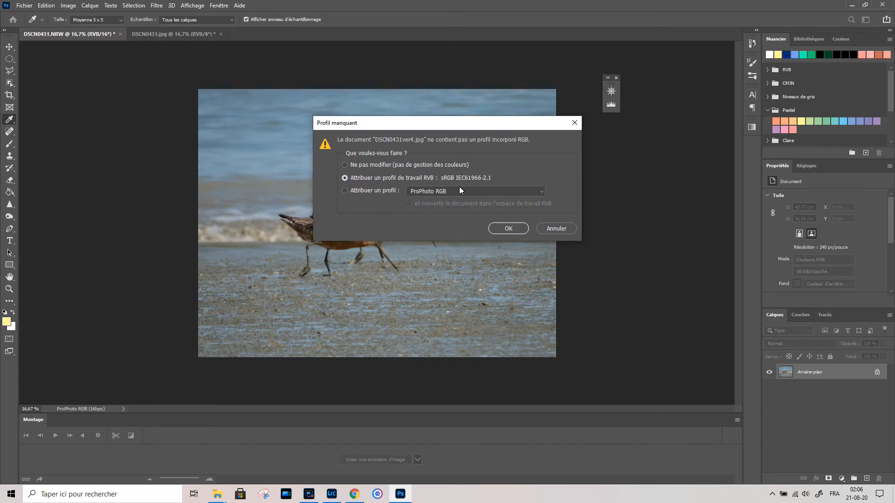
pyautogui.click(508, 229)
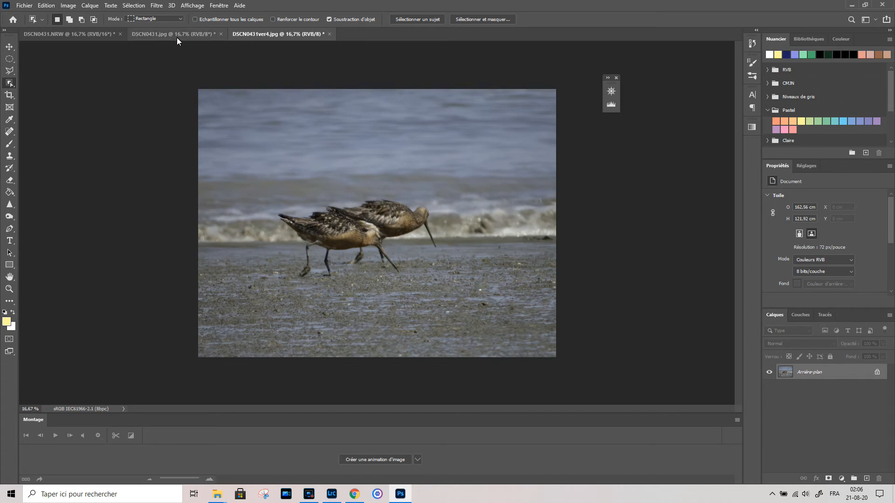
pyautogui.click(90, 32)
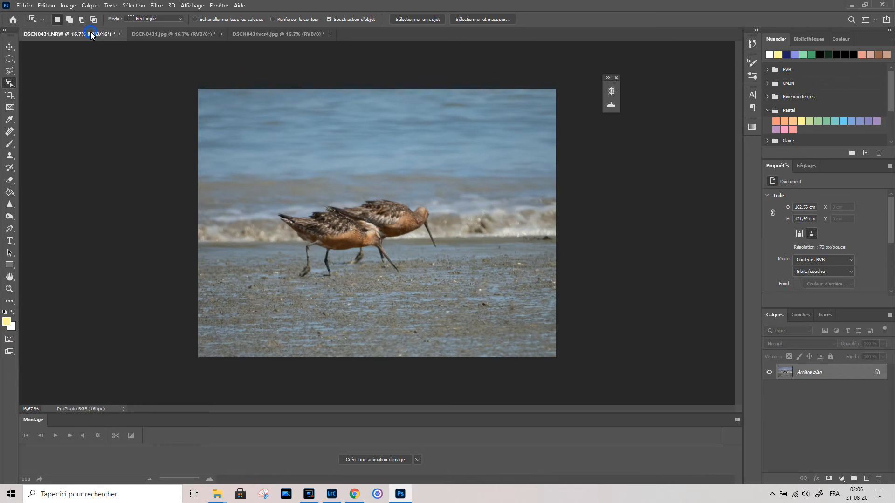
pyautogui.click(261, 35)
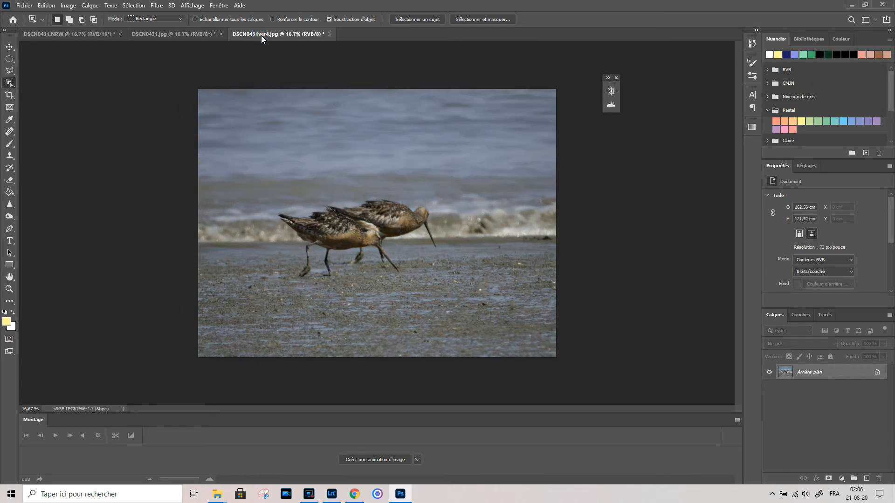
# - Preview the ProPhoto RGB and Adobe RGB (1998) profiles on DSCN0431ver4.jpg without assigning either of them
pyautogui.click(46, 6)
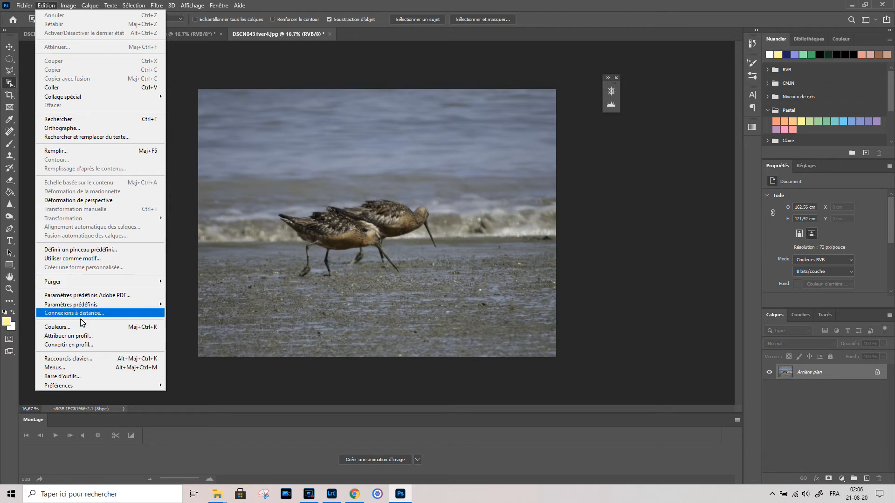
pyautogui.click(84, 336)
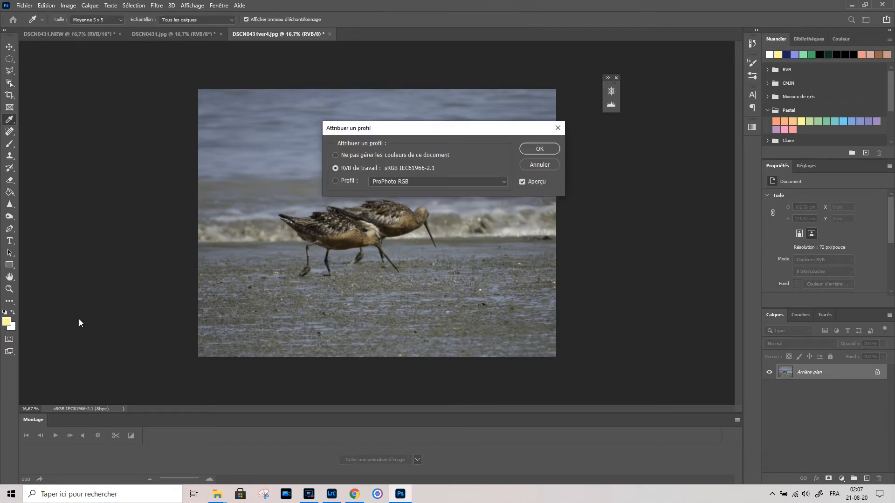
pyautogui.click(342, 181)
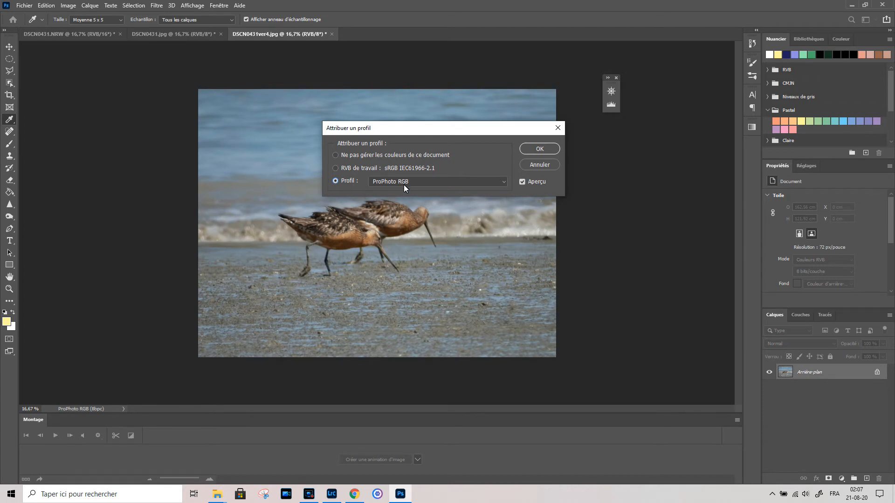
pyautogui.click(407, 181)
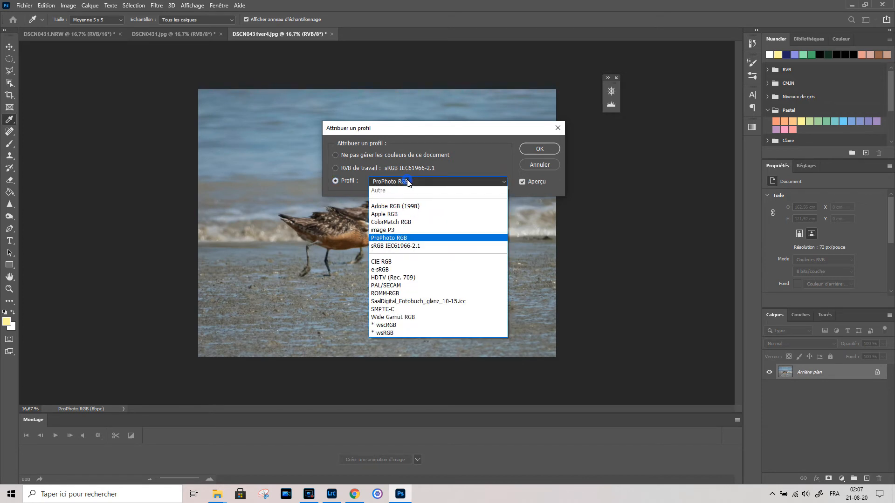
pyautogui.click(400, 206)
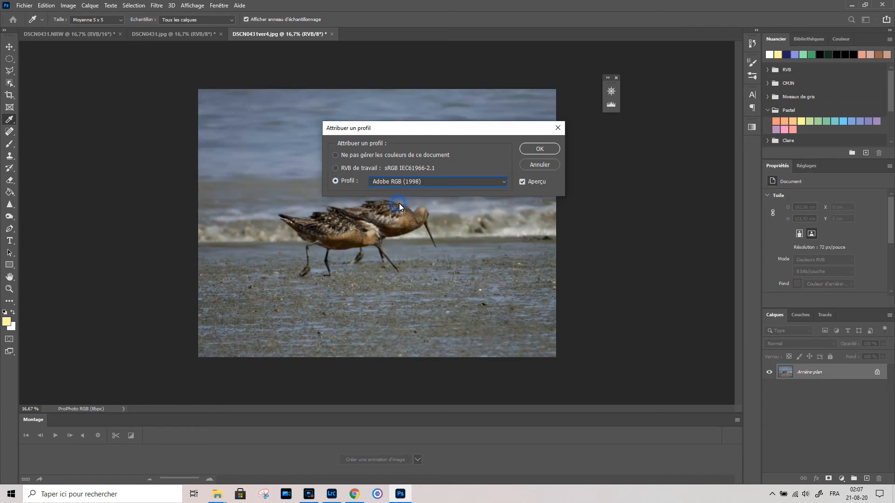
pyautogui.click(528, 164)
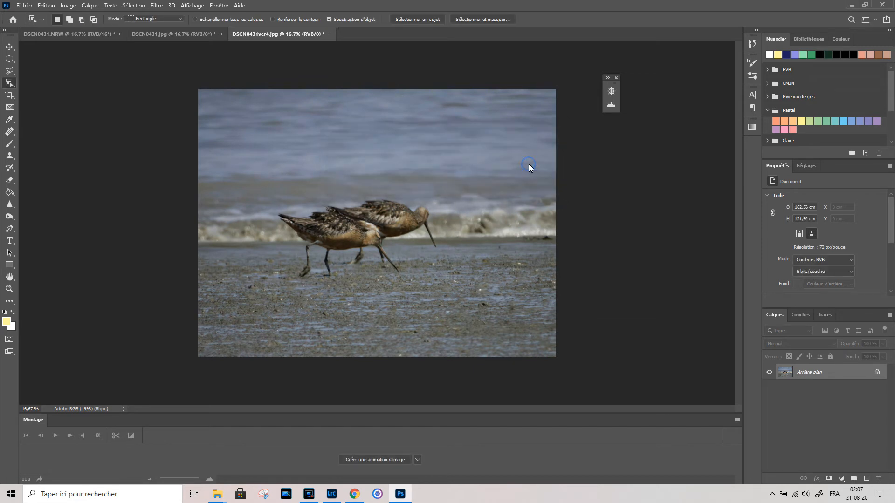
# - Close DSCN0431ver4.jpg and export DSCN0431.jpg as DSCN0431ver5, a 100% quality JPG without sRGB conversion or embedded profile, in the 2020 folder
pyautogui.click(329, 34)
pyautogui.click(180, 33)
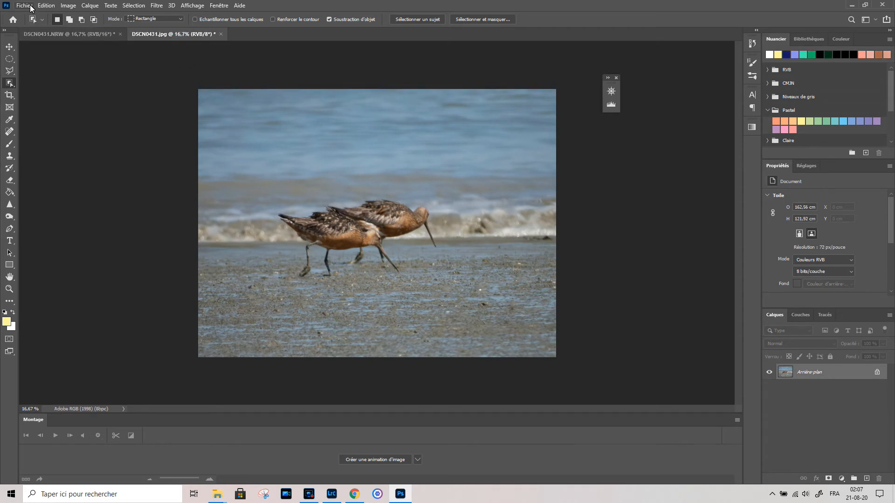
pyautogui.click(24, 5)
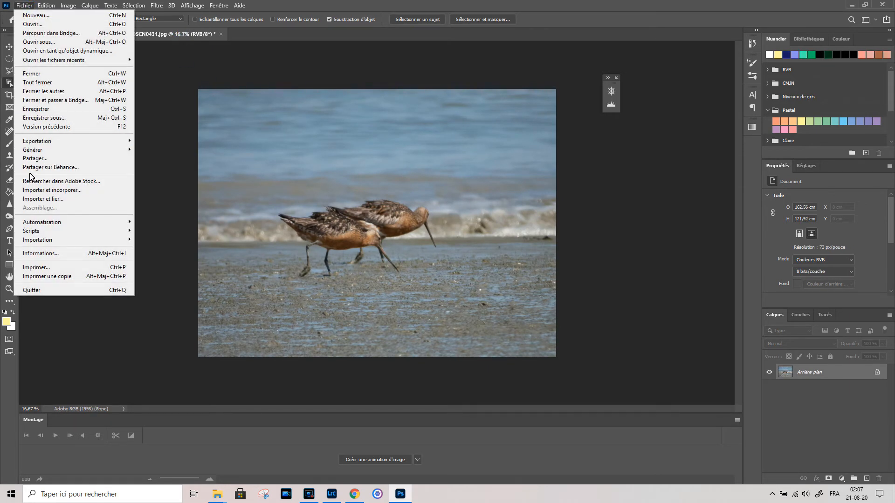
pyautogui.moveTo(77, 142)
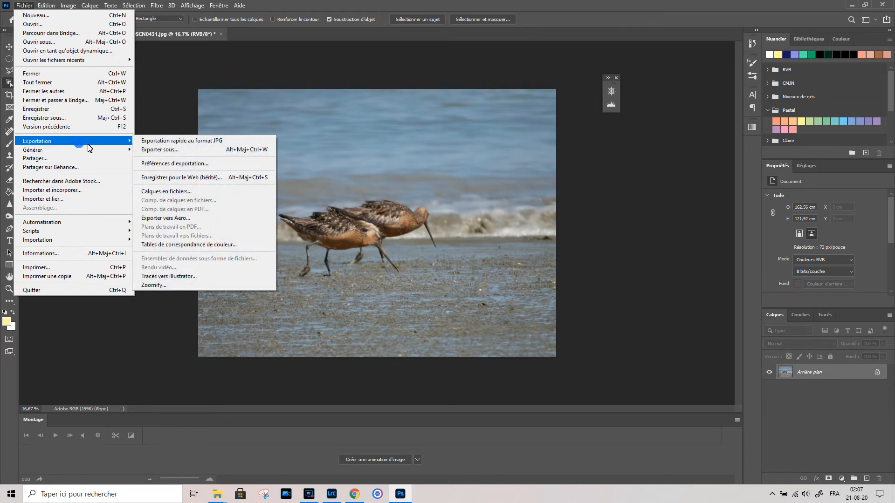
pyautogui.click(162, 150)
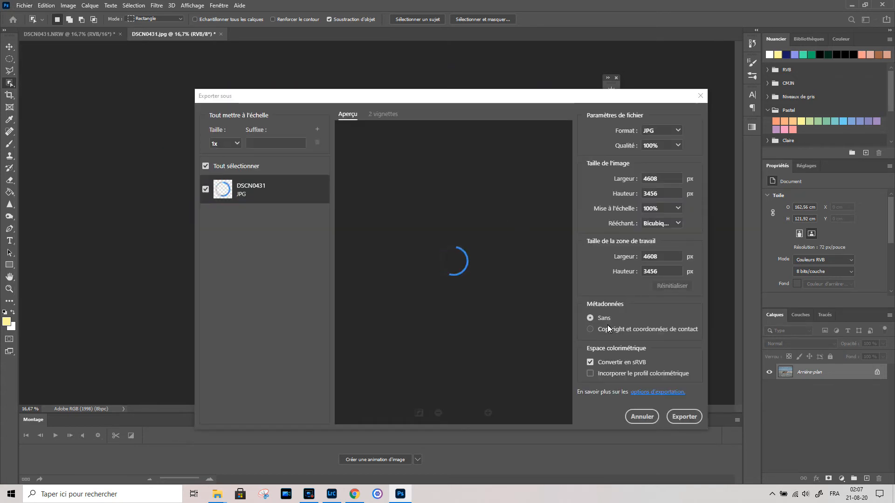
pyautogui.click(605, 362)
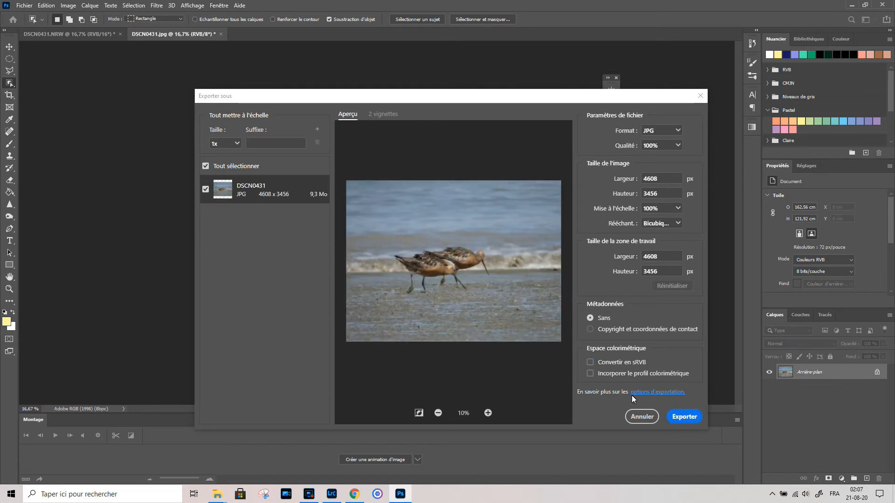
pyautogui.click(682, 417)
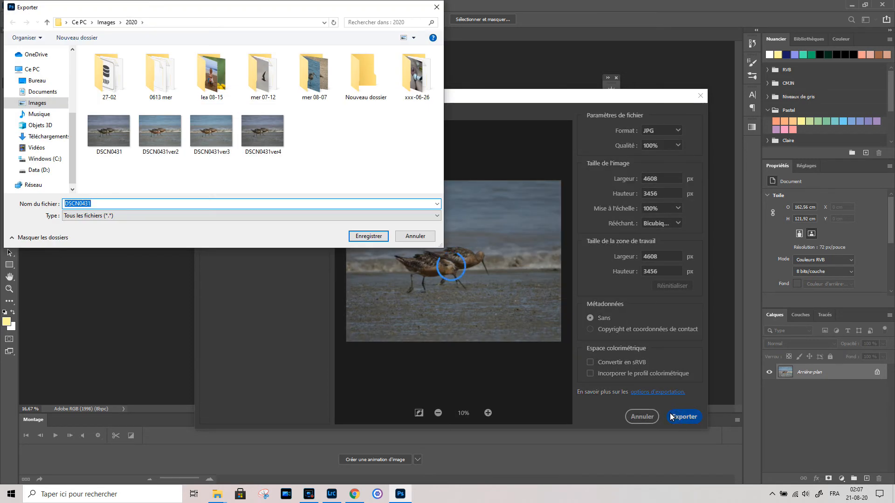
pyautogui.click(292, 204)
pyautogui.write('ver5')
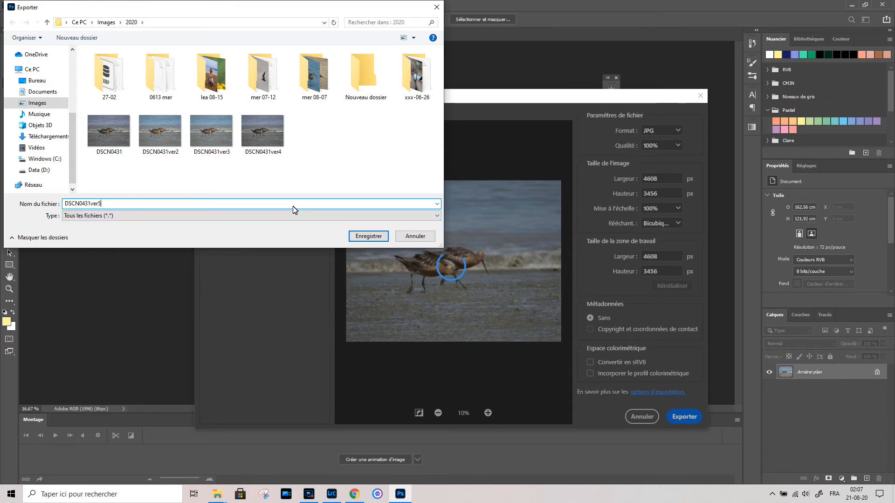
pyautogui.press('Return')
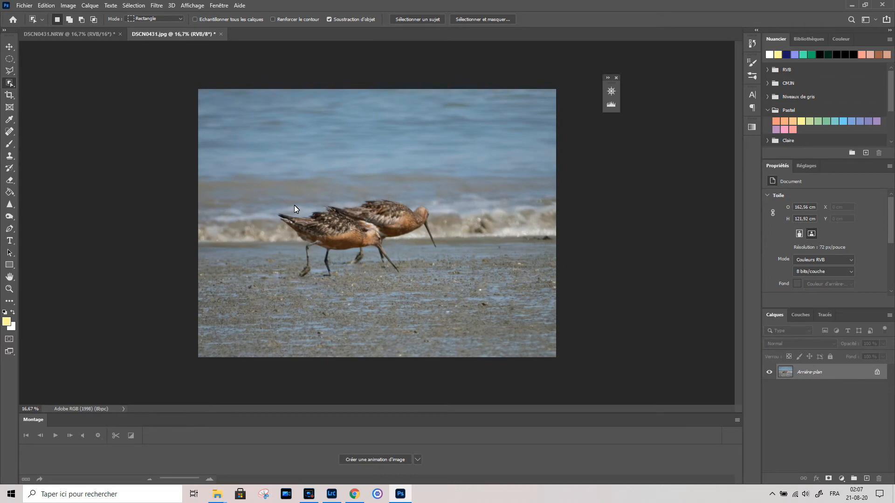
# - Open DSCN0431ver5.jpg from the 2020 folder with the sRGB IEC61966-2.1 working profile and compare it with DSCN0431.jpg
pyautogui.click(26, 5)
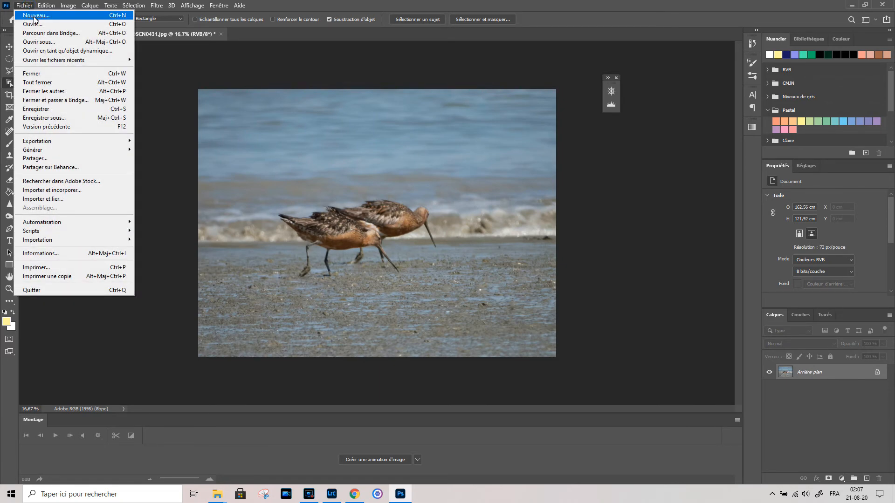
pyautogui.click(32, 24)
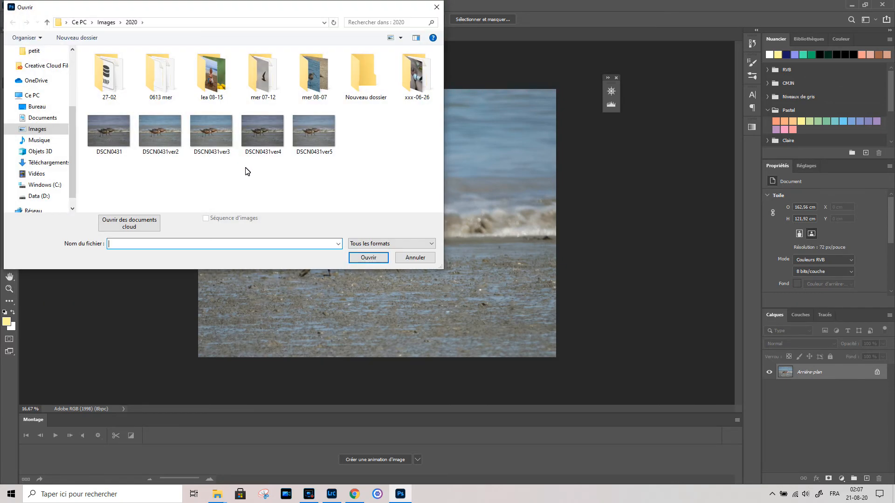
pyautogui.doubleClick(305, 135)
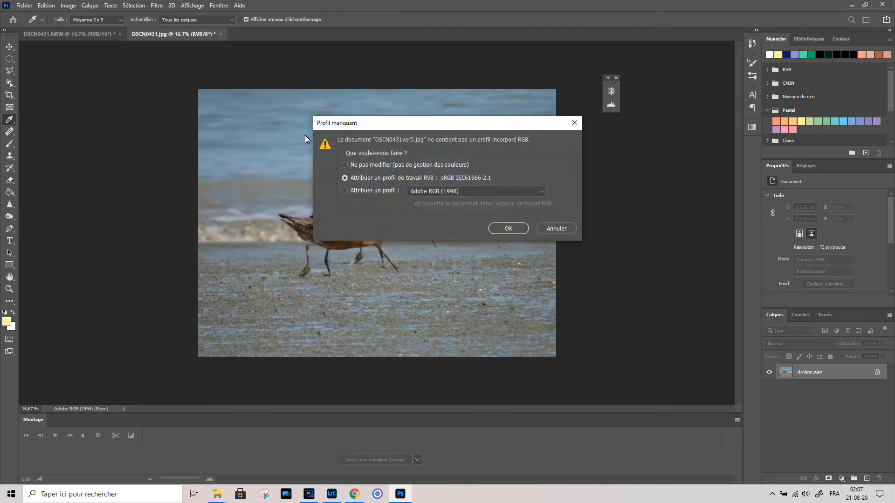
pyautogui.click(514, 231)
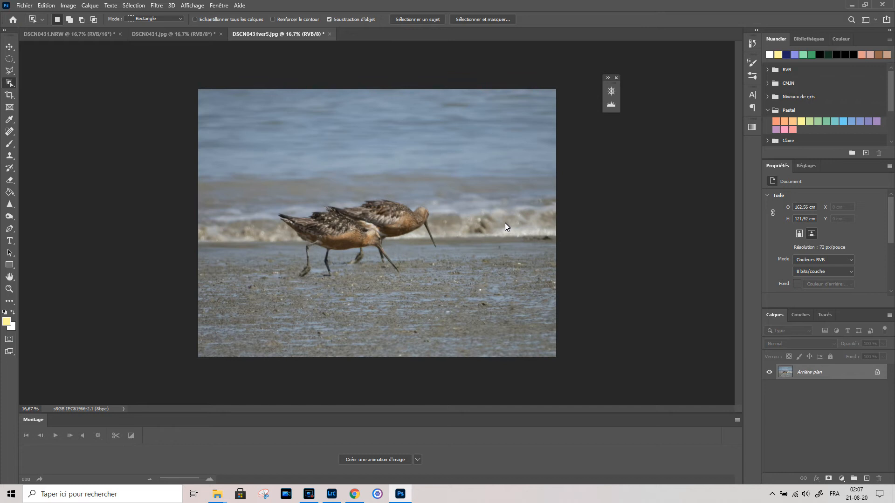
pyautogui.click(187, 37)
pyautogui.click(252, 37)
pyautogui.click(198, 32)
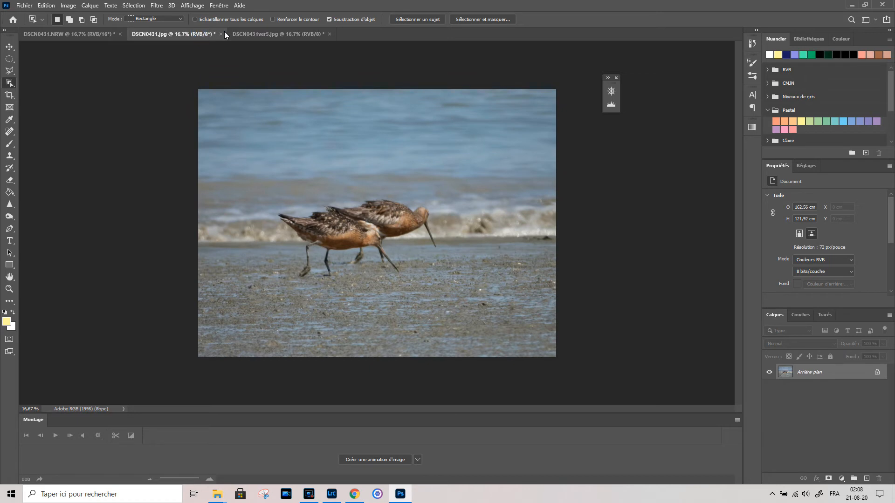
pyautogui.click(247, 33)
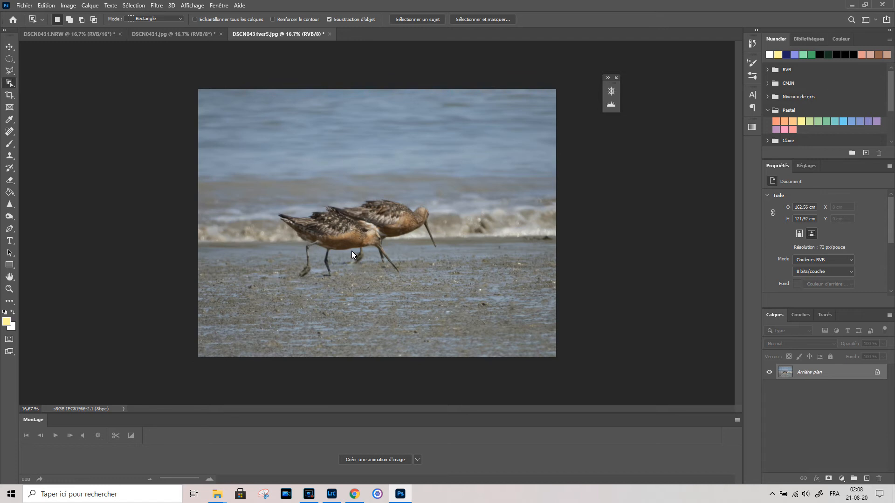
# - Assign the Adobe RGB (1998) profile to DSCN0431ver5.jpg
pyautogui.click(41, 5)
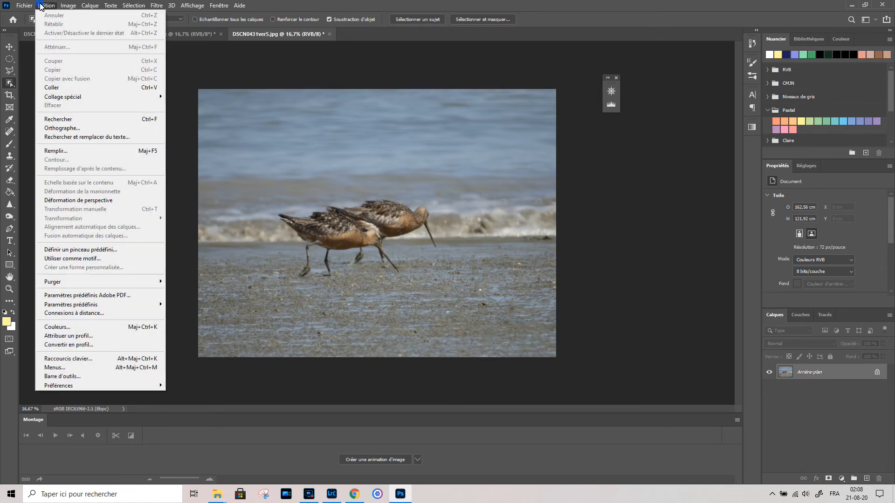
pyautogui.click(119, 337)
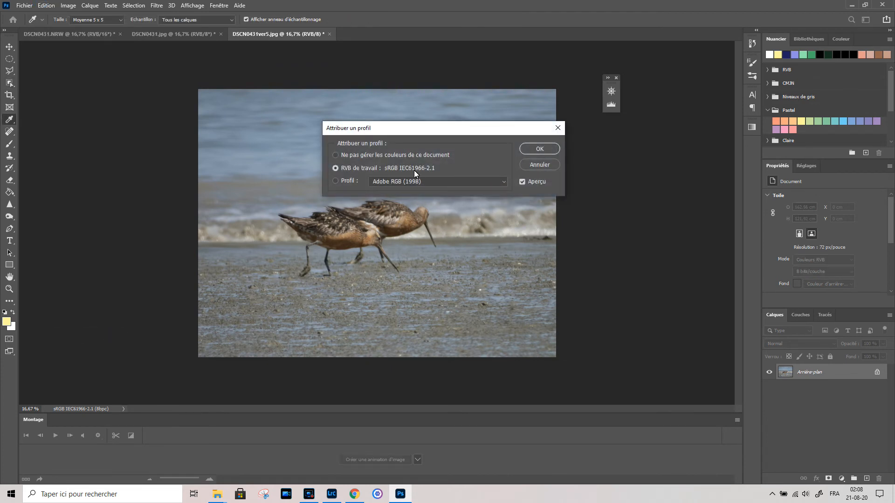
pyautogui.click(342, 181)
pyautogui.click(537, 149)
pyautogui.press('w')
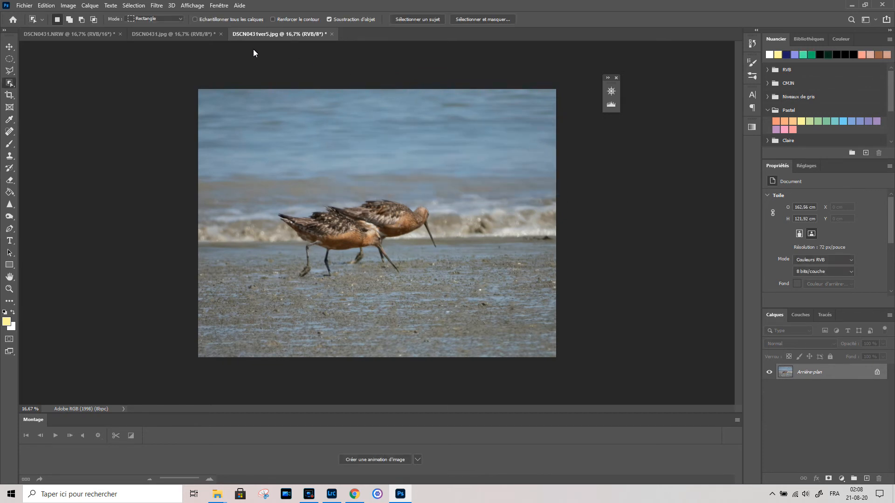
# - Compare the colours of DSCN0431ver5.jpg with those of DSCN0431.jpg by alternating between the two documents
pyautogui.click(197, 37)
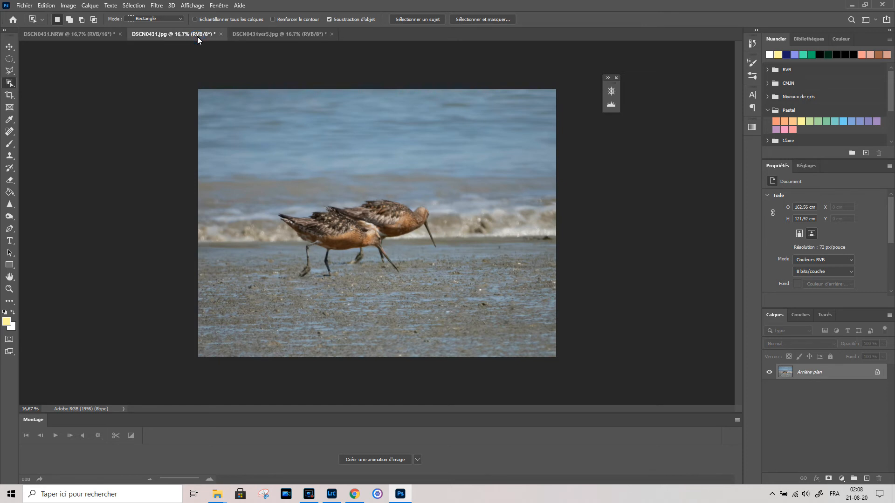
pyautogui.click(257, 35)
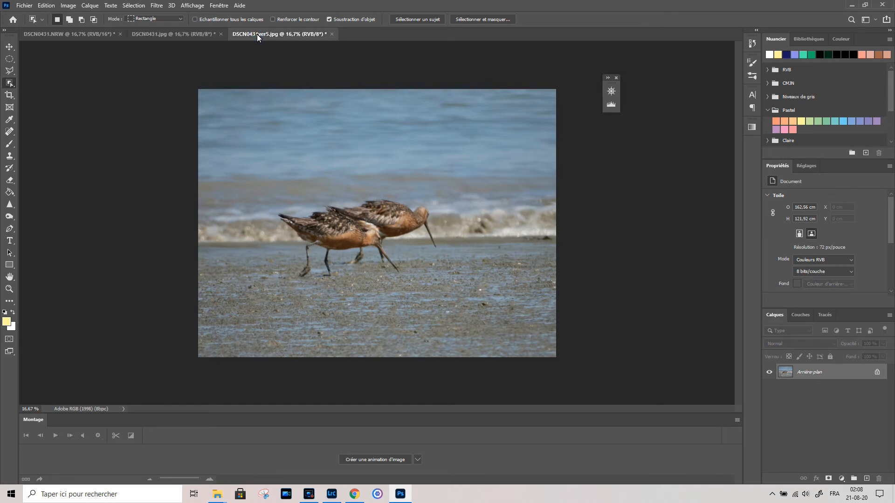
pyautogui.click(183, 32)
pyautogui.click(264, 35)
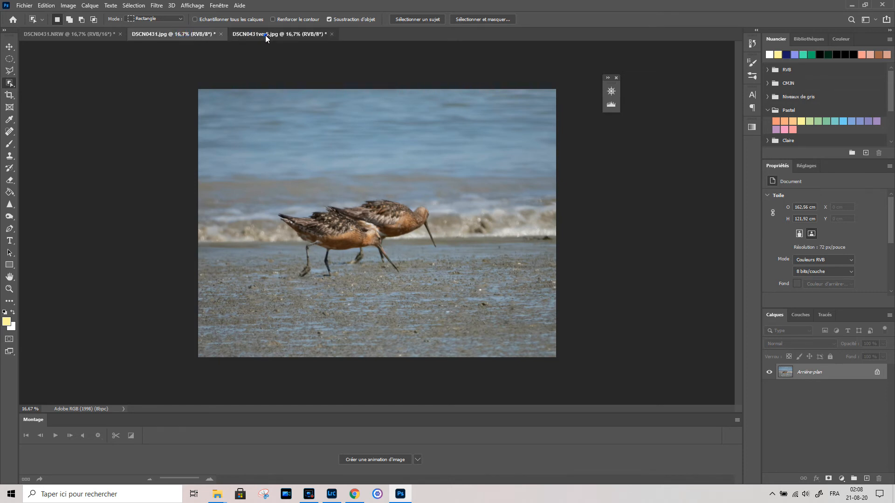
pyautogui.click(196, 32)
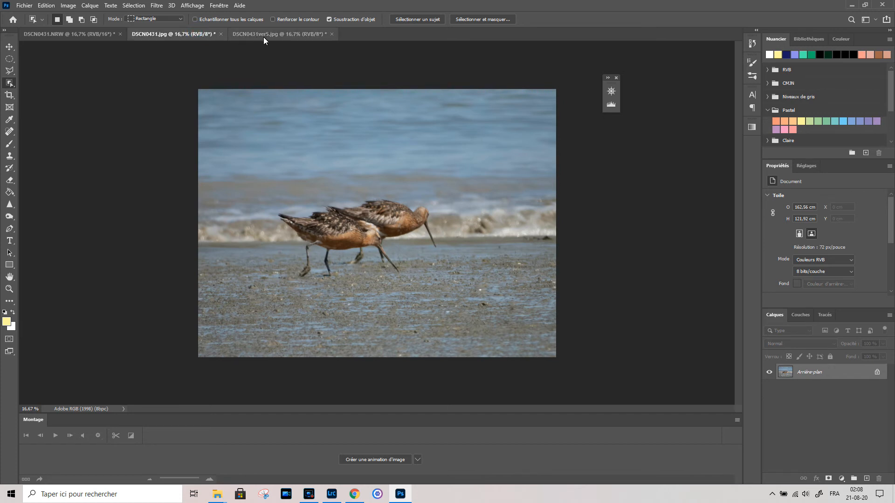
pyautogui.click(268, 37)
pyautogui.click(205, 35)
pyautogui.click(254, 36)
# - Preview the sRGB IEC61966-2.1 working profile on DSCN0431ver5.jpg without assigning it
pyautogui.click(46, 5)
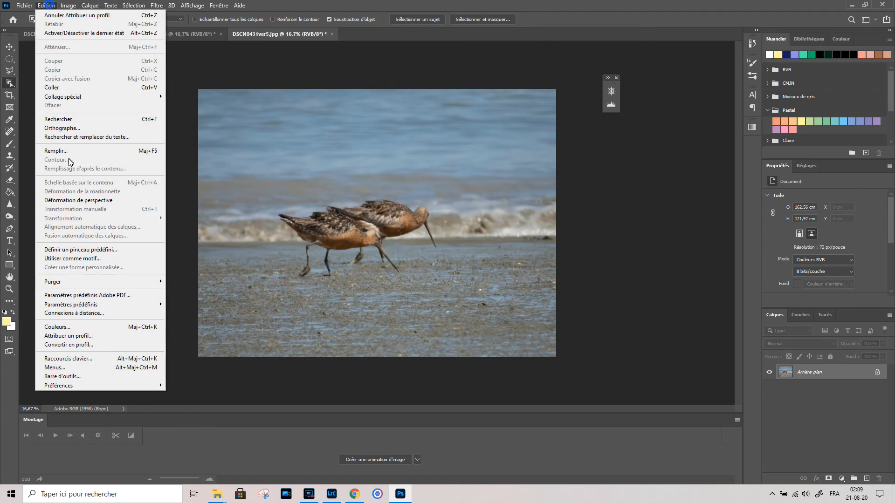
pyautogui.click(81, 336)
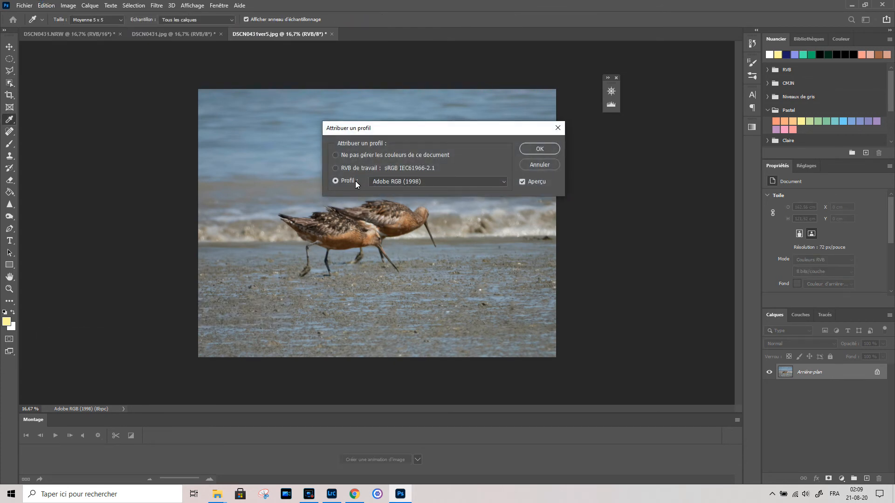
pyautogui.click(336, 169)
pyautogui.click(539, 165)
pyautogui.press('w')
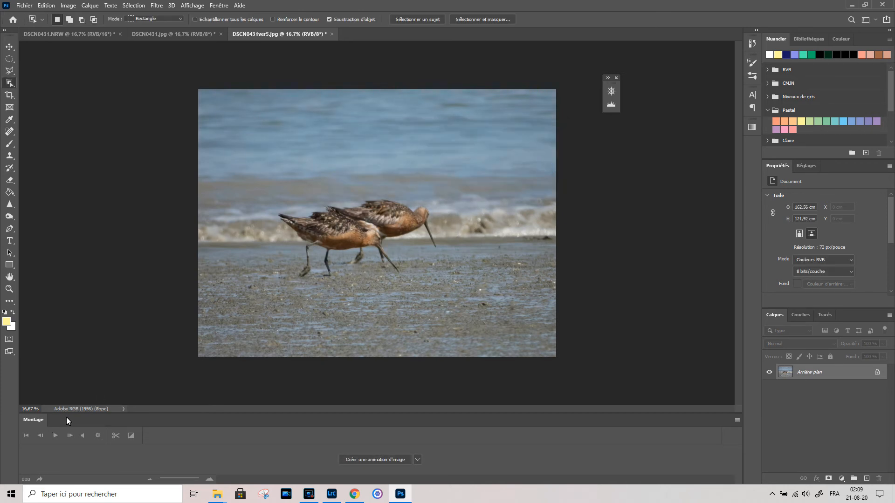
# - Convert DSCN0431.jpg to the sRGB IEC61966-2.1 profile and close DSCN0431.NRW
pyautogui.click(150, 33)
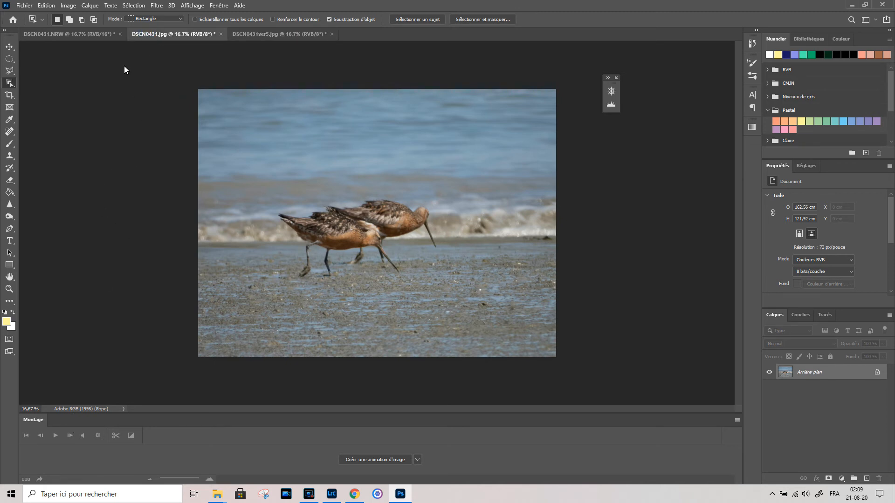
pyautogui.click(47, 6)
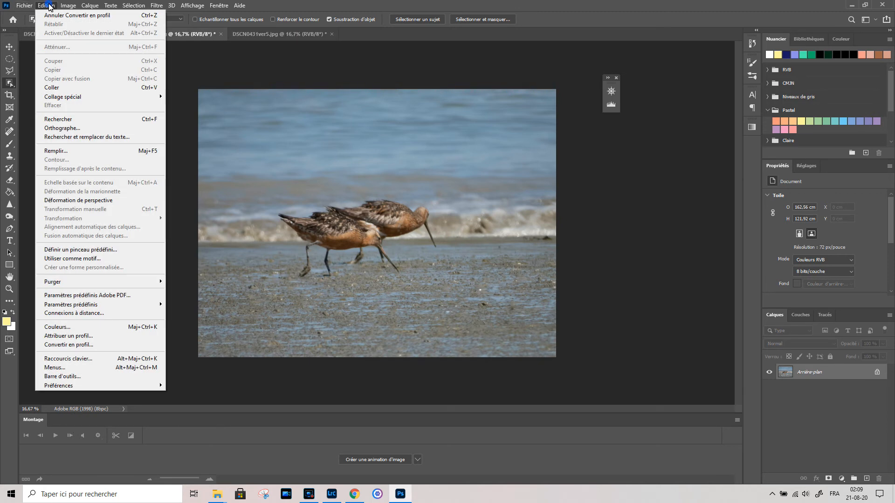
pyautogui.click(59, 344)
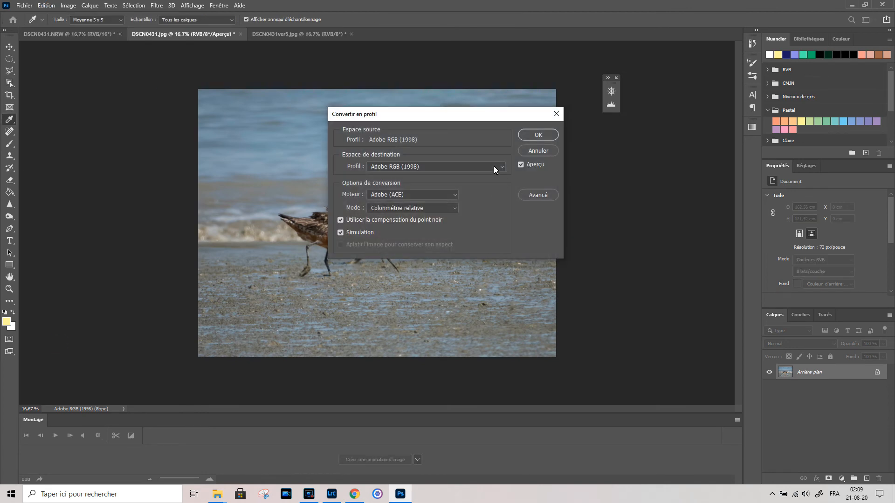
pyautogui.click(480, 166)
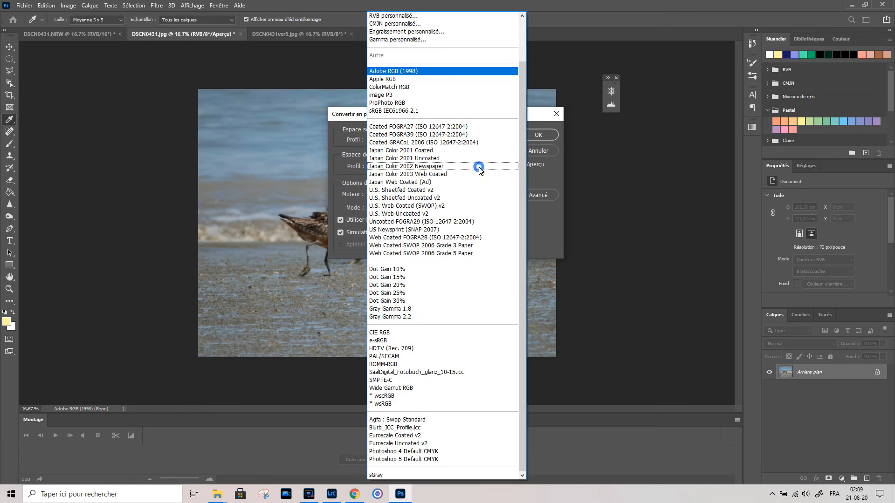
pyautogui.click(429, 112)
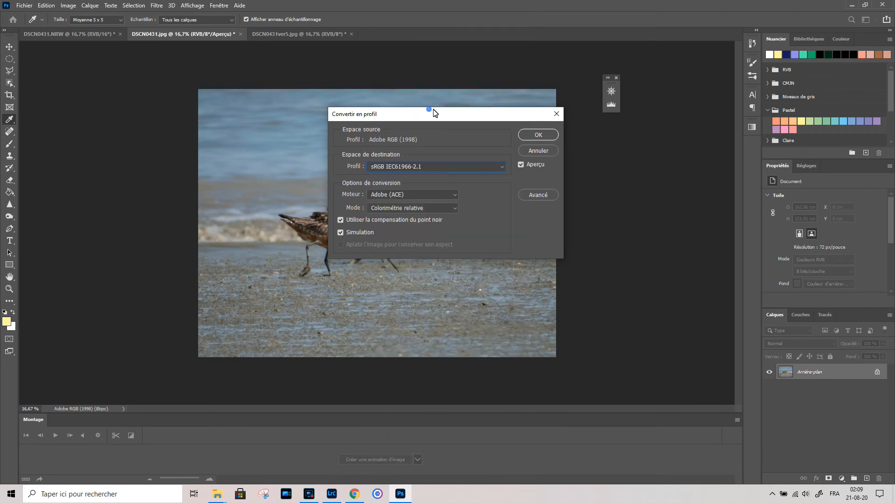
pyautogui.click(536, 135)
pyautogui.press('w')
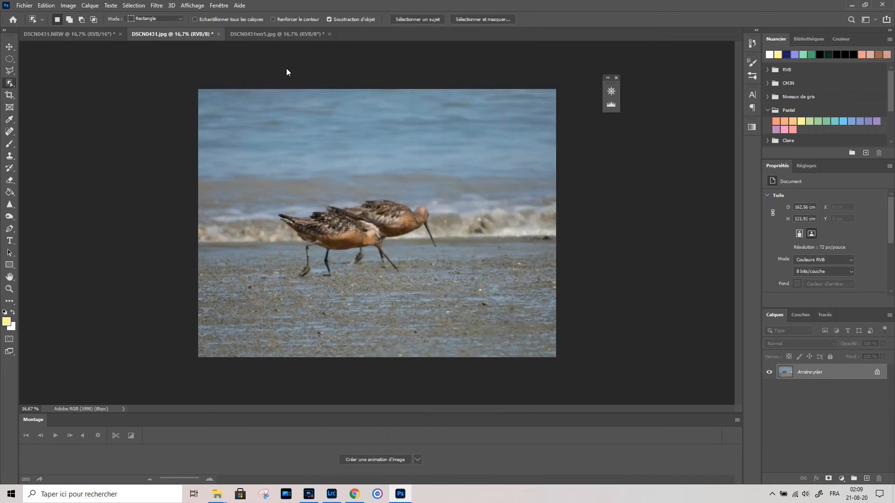
pyautogui.click(120, 34)
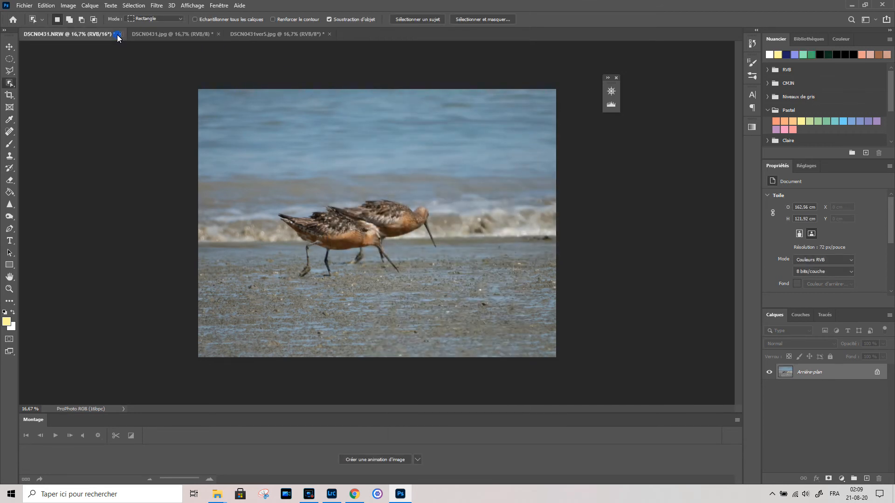
pyautogui.click(459, 185)
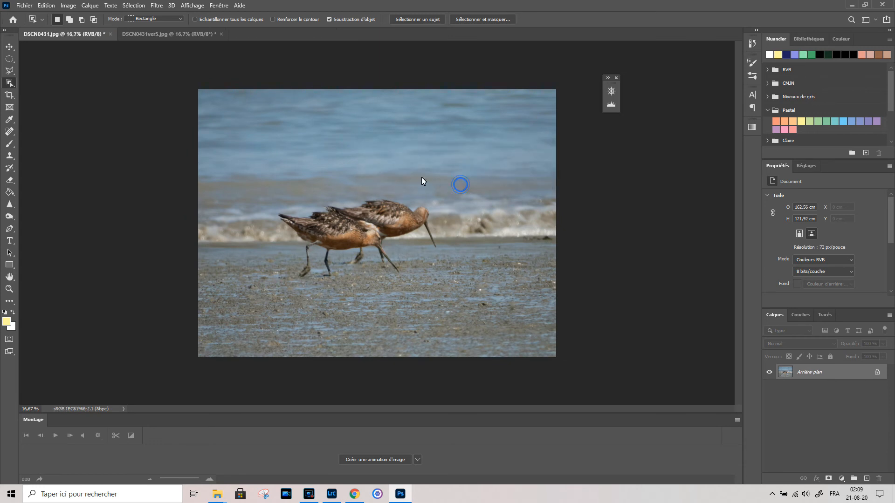
# - Copy the DSCN0431ver5.jpg photo into DSCN0431.jpg as a layer with the "Ne pas convertir" option and roughly align it over the background
pyautogui.click(186, 36)
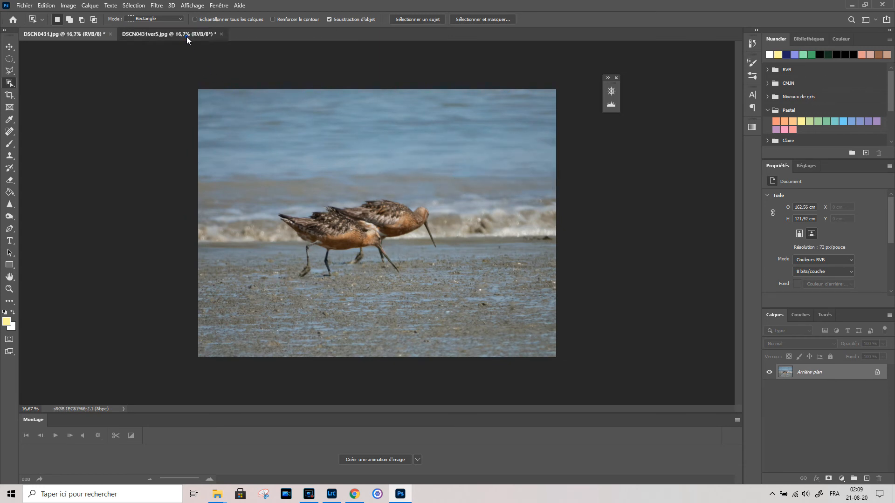
pyautogui.click(10, 47)
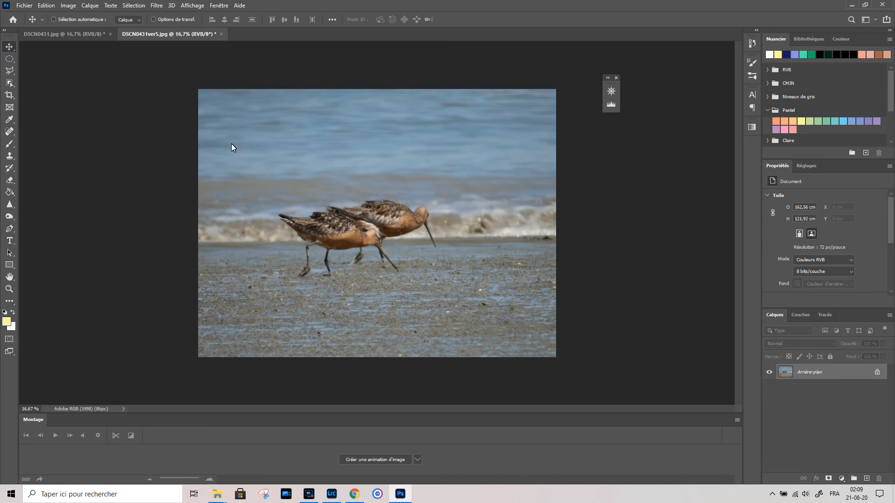
pyautogui.moveTo(235, 149); pyautogui.dragTo(79, 36)
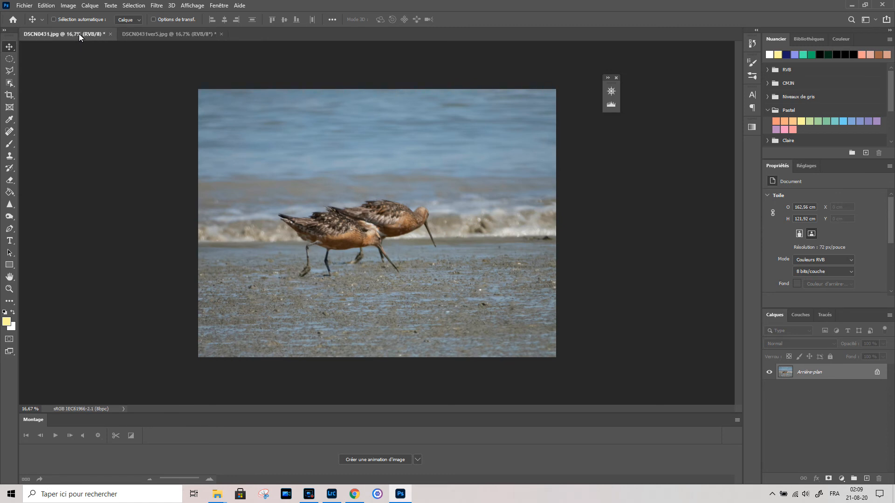
pyautogui.moveTo(220, 140); pyautogui.dragTo(233, 148)
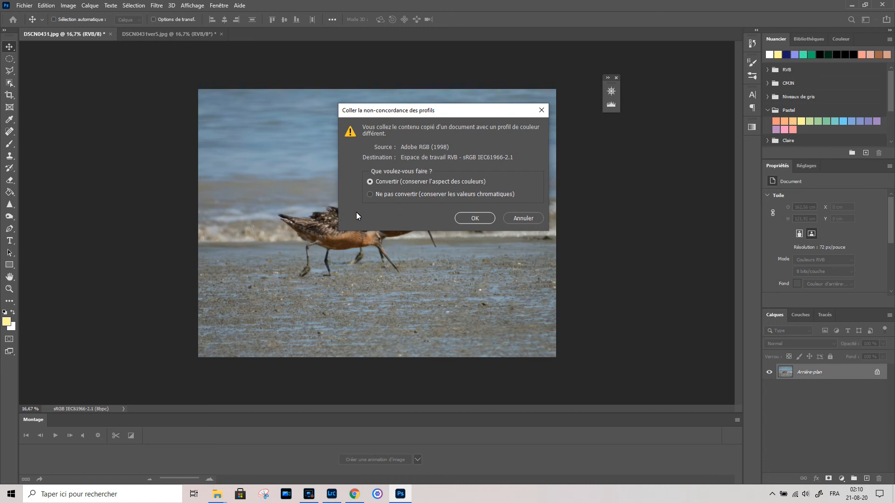
pyautogui.click(370, 194)
pyautogui.click(474, 218)
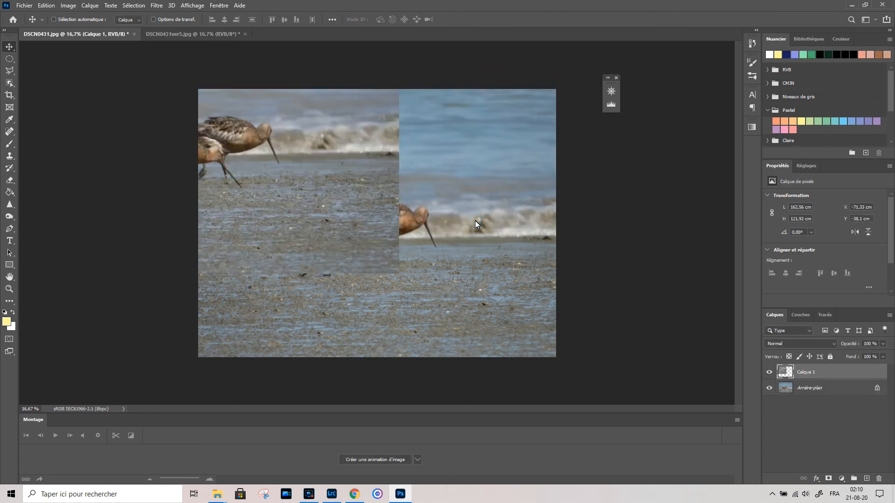
pyautogui.click(14, 46)
pyautogui.moveTo(257, 151); pyautogui.dragTo(409, 228)
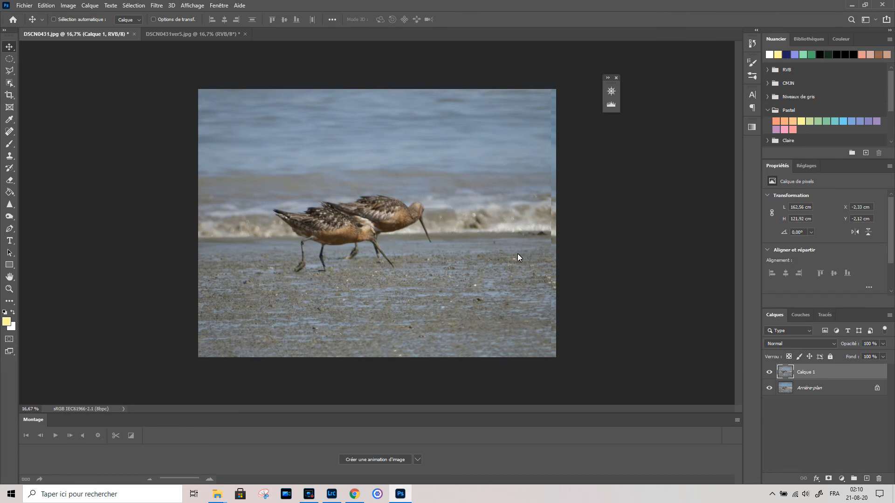
# - Compare the unconverted layer's colours with the background by repeatedly hiding and showing Calque 1
pyautogui.click(769, 373)
pyautogui.click(769, 373)
pyautogui.click(769, 373)
pyautogui.click(769, 373)
pyautogui.click(769, 373)
pyautogui.click(769, 373)
pyautogui.click(769, 373)
pyautogui.click(769, 372)
pyautogui.click(769, 373)
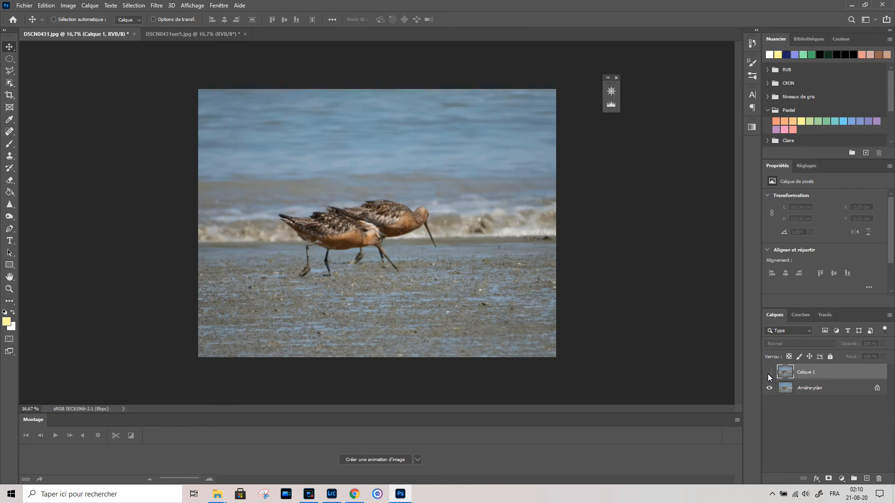
pyautogui.click(769, 373)
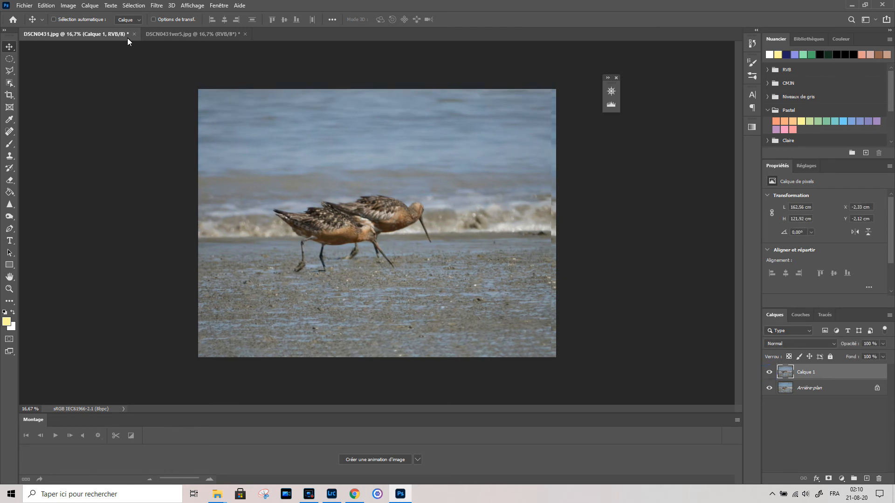
# - Compare the layered result with the DSCN0431ver5.jpg document and delete Calque 1 from DSCN0431.jpg
pyautogui.click(182, 33)
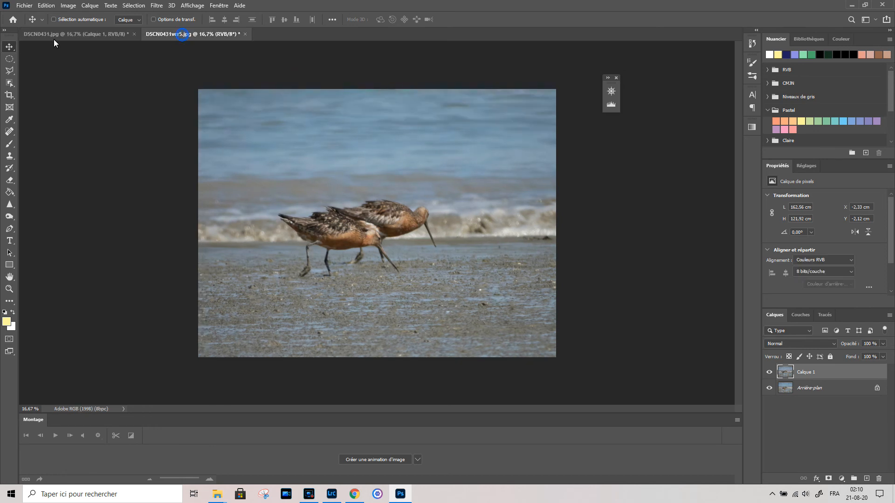
pyautogui.click(58, 34)
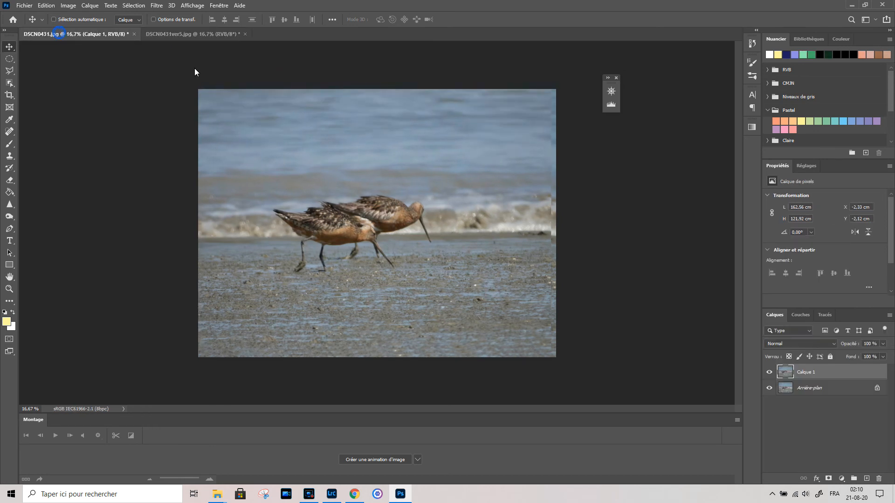
pyautogui.moveTo(837, 371); pyautogui.dragTo(882, 484)
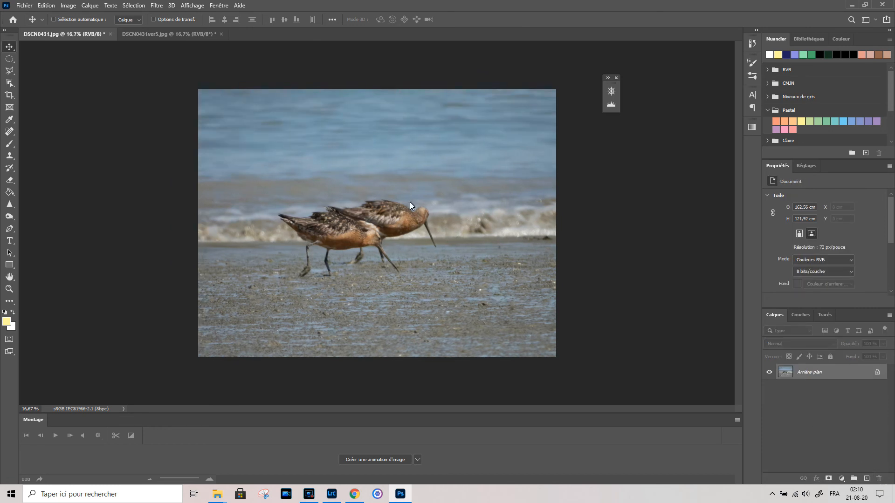
# - Copy the DSCN0431ver5.jpg photo into DSCN0431.jpg with the "Convertir" option and align the layer with the background at X 0 cm, Y 0 cm
pyautogui.click(162, 35)
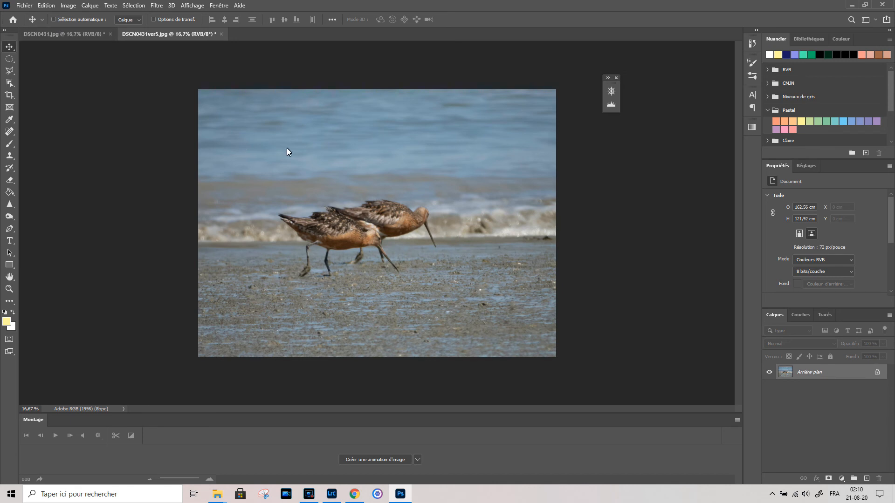
pyautogui.click(69, 34)
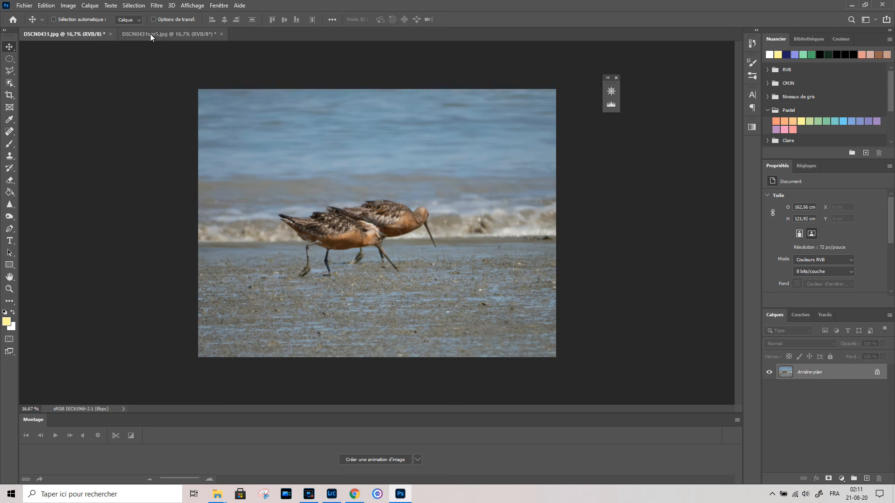
pyautogui.click(154, 36)
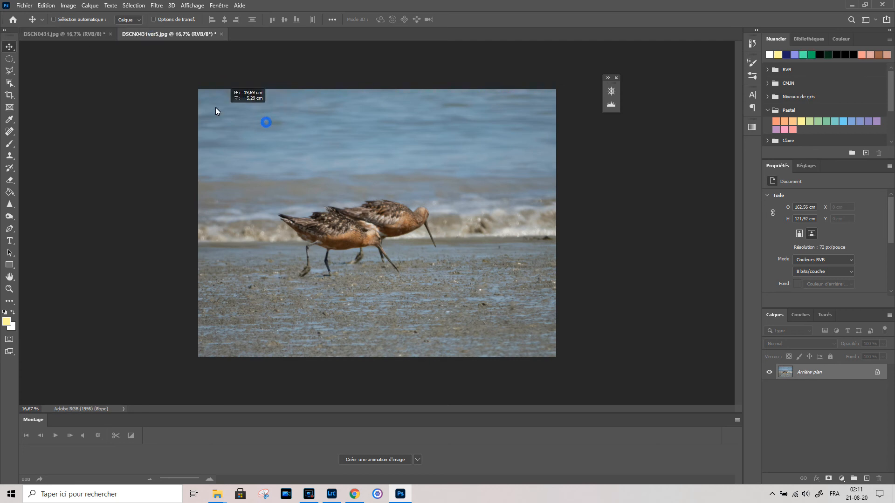
pyautogui.click(72, 35)
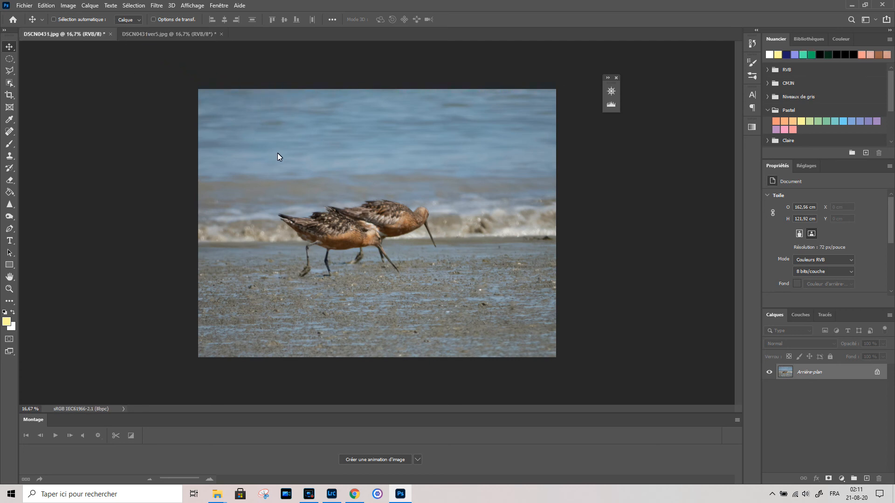
pyautogui.hotkey('ctrl', 'v')
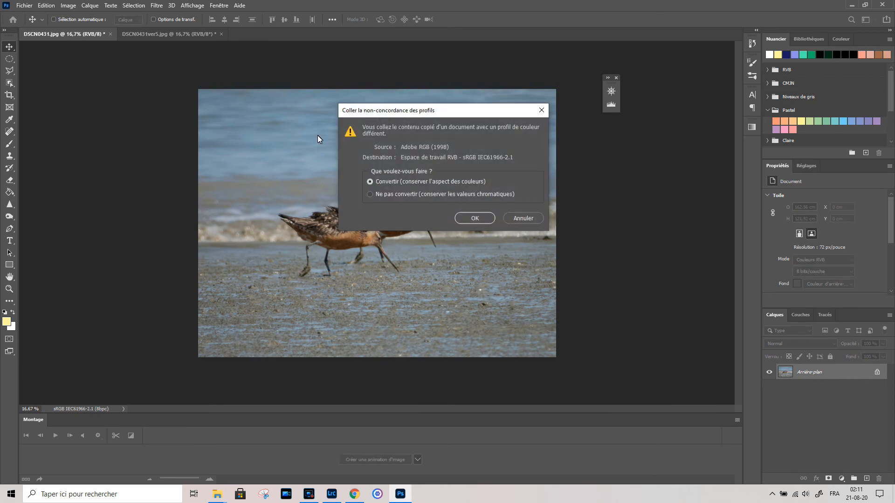
pyautogui.click(474, 217)
pyautogui.moveTo(250, 122); pyautogui.dragTo(346, 209)
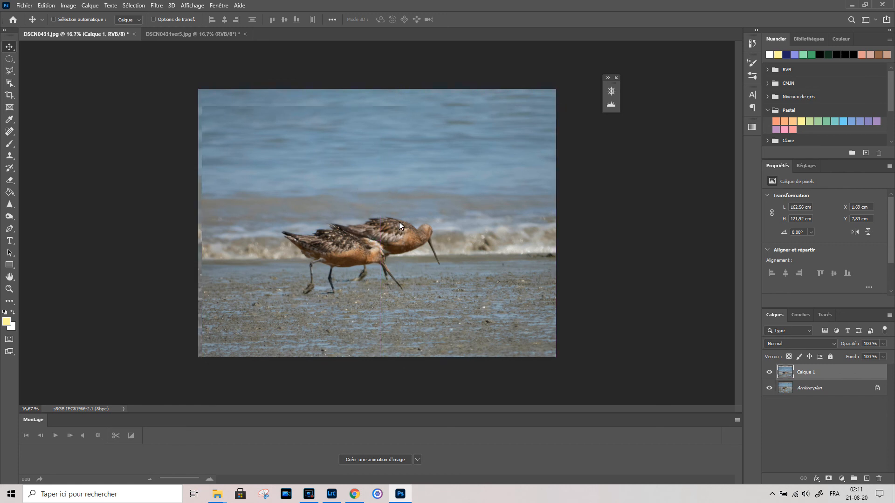
pyautogui.moveTo(289, 213); pyautogui.dragTo(314, 208)
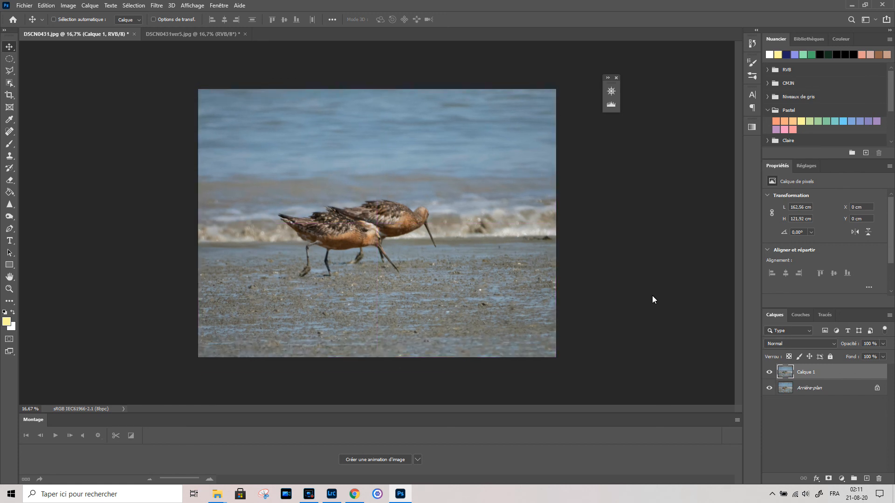
# - Compare the profile-converted layer's colours with the background by toggling the visibility of Calque 1
pyautogui.click(772, 374)
pyautogui.click(771, 374)
pyautogui.click(771, 373)
pyautogui.click(772, 374)
pyautogui.click(771, 373)
pyautogui.click(771, 374)
pyautogui.click(771, 374)
pyautogui.click(772, 373)
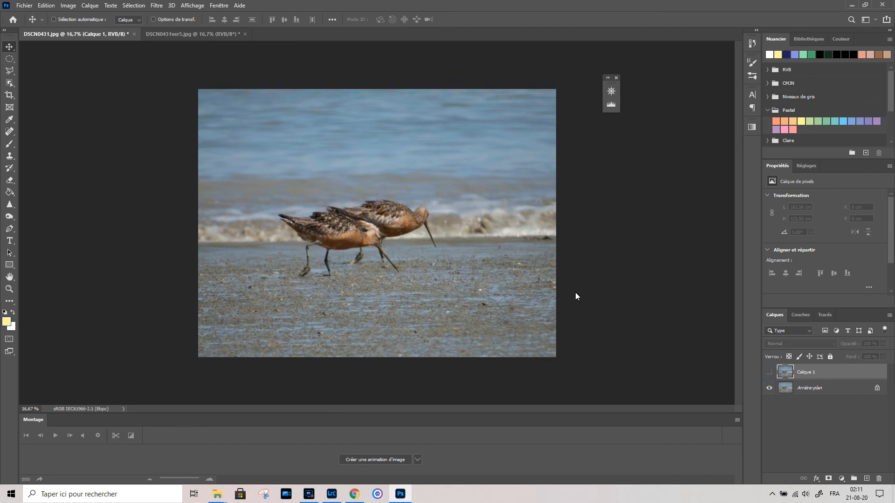